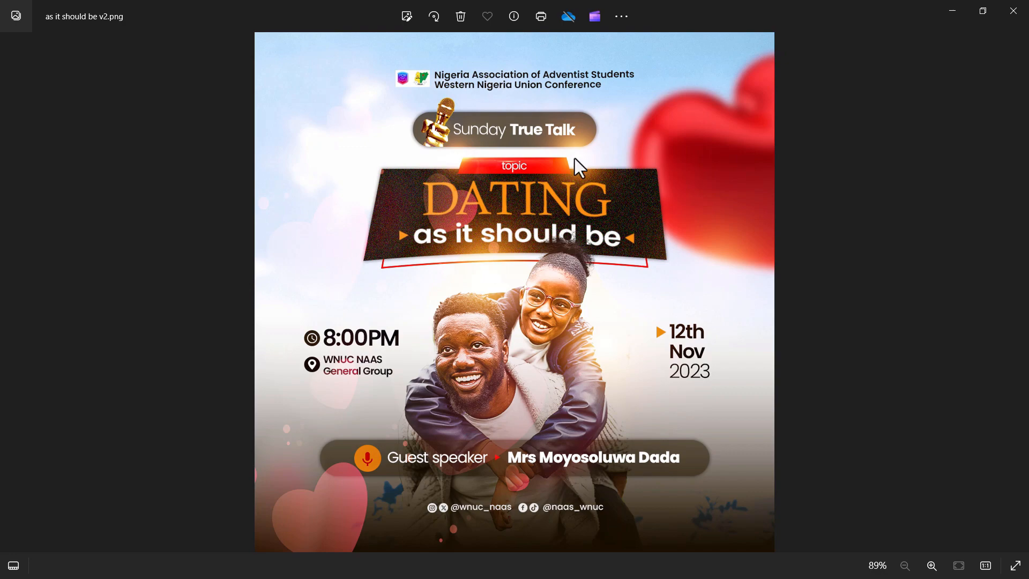
Page through the finished flyer designs in Photos, stepping back one image at the end.
{"action": "key", "text": "Right"}
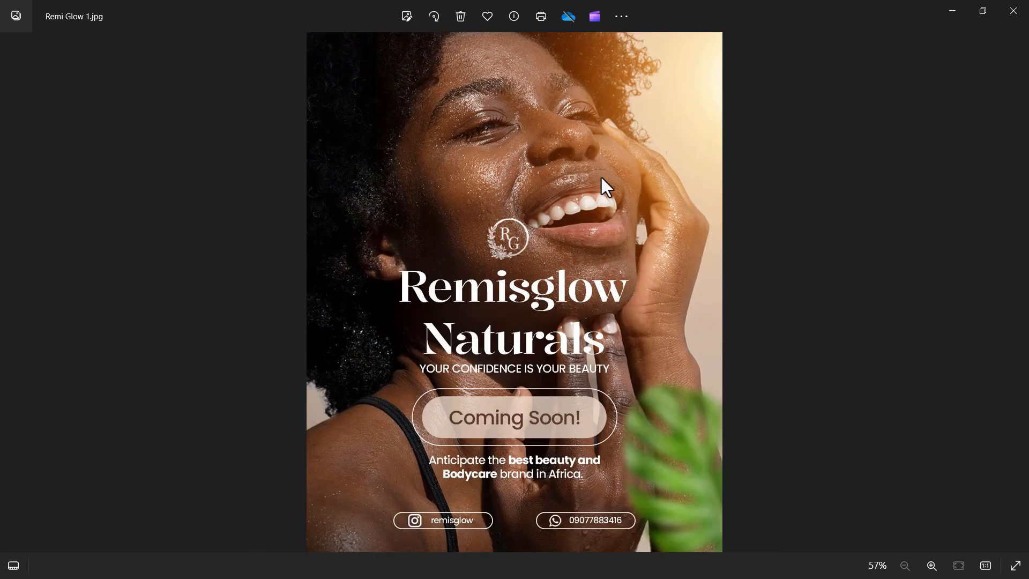
{"action": "key", "text": "Right"}
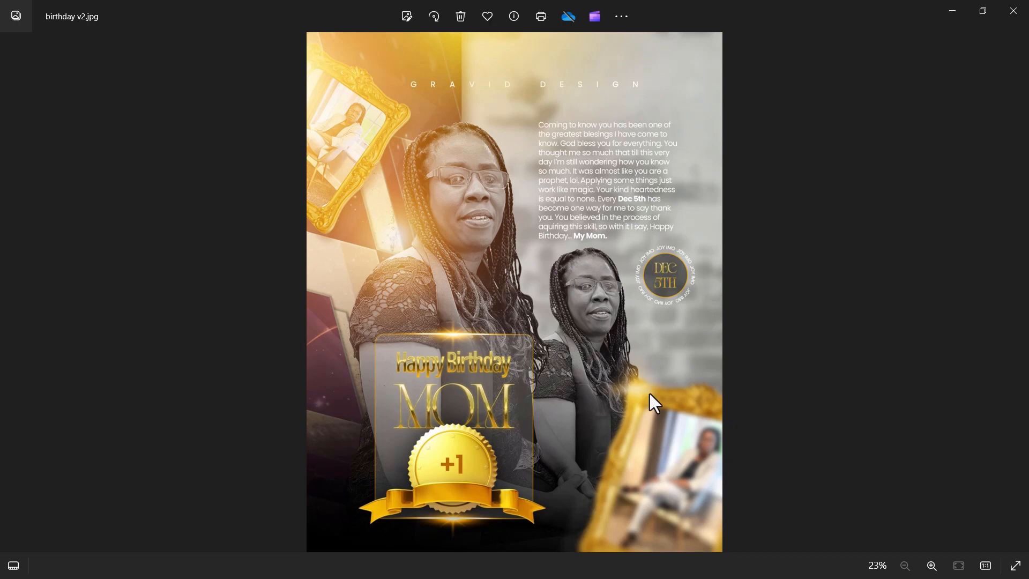
{"action": "key", "text": "Right"}
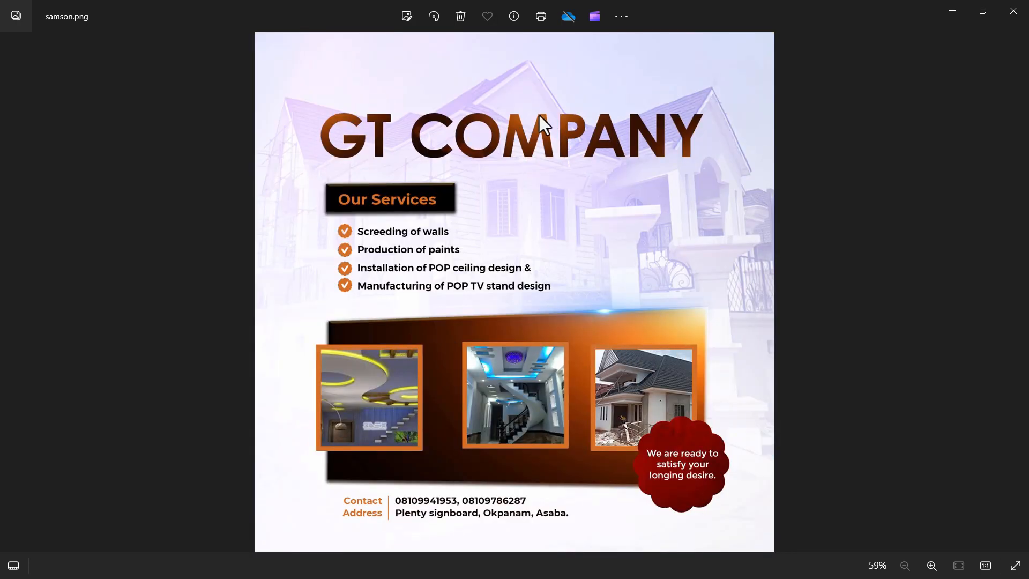
{"action": "key", "text": "Right"}
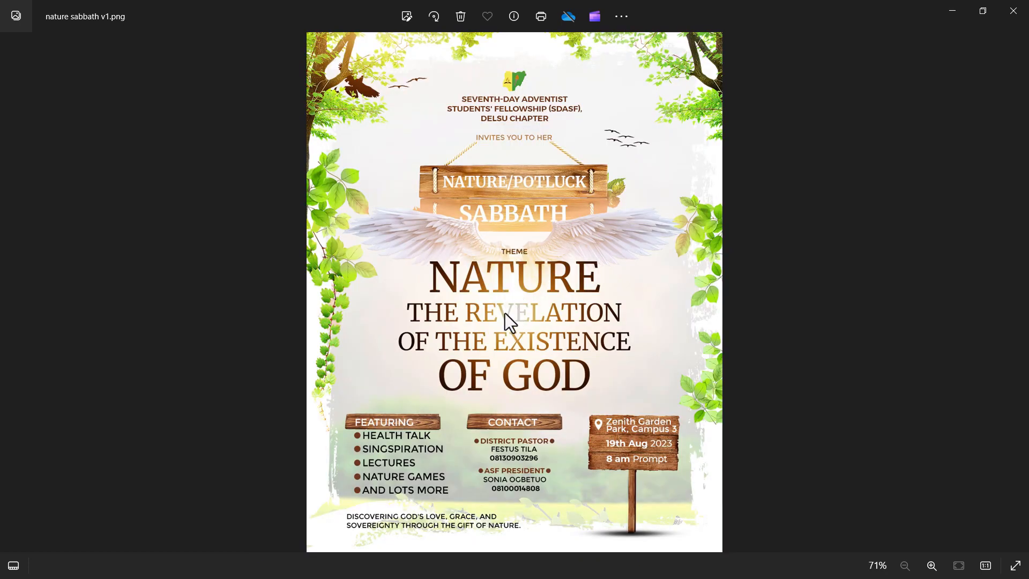
{"action": "key", "text": "Right"}
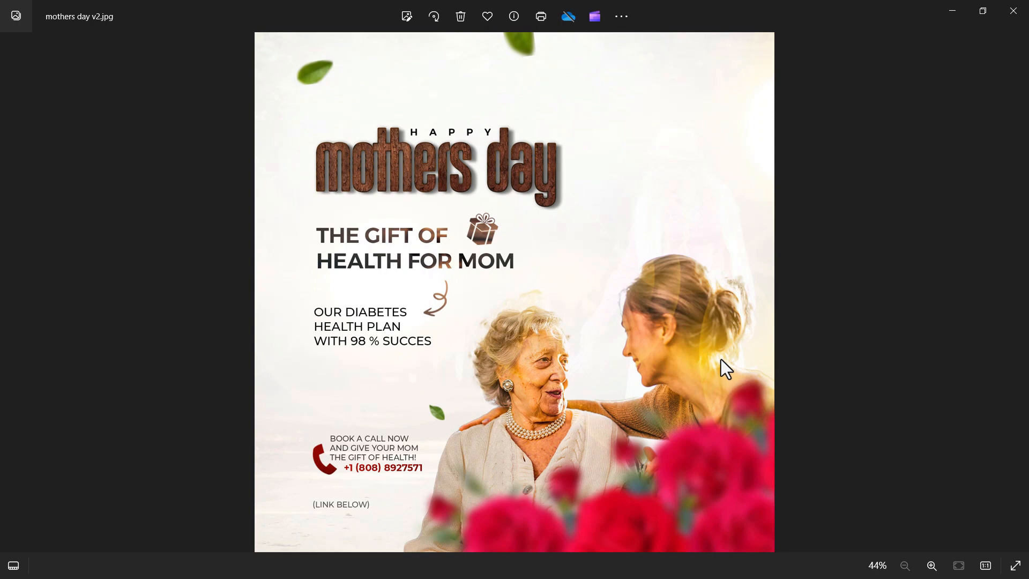
{"action": "key", "text": "Right"}
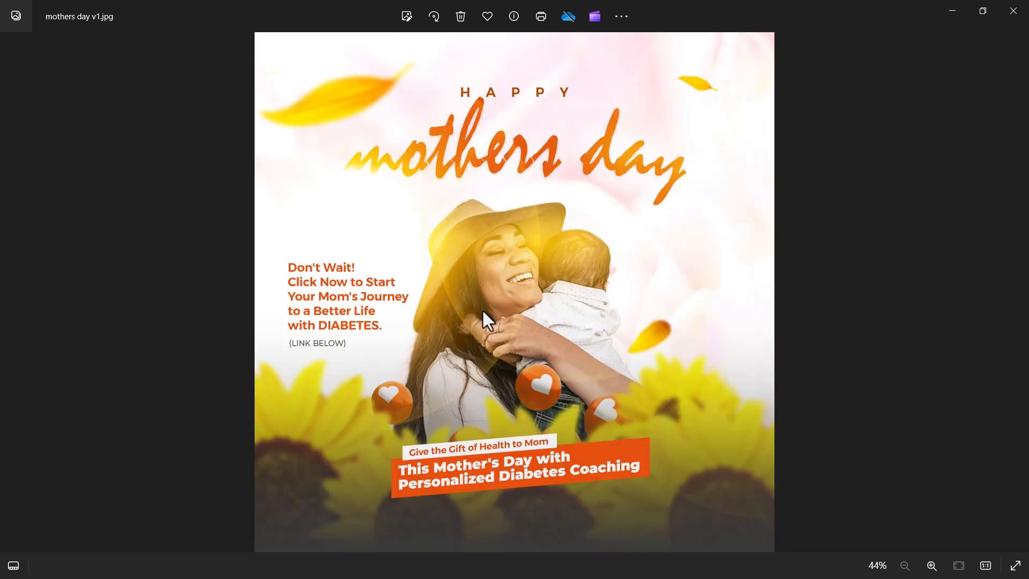
{"action": "key", "text": "Right"}
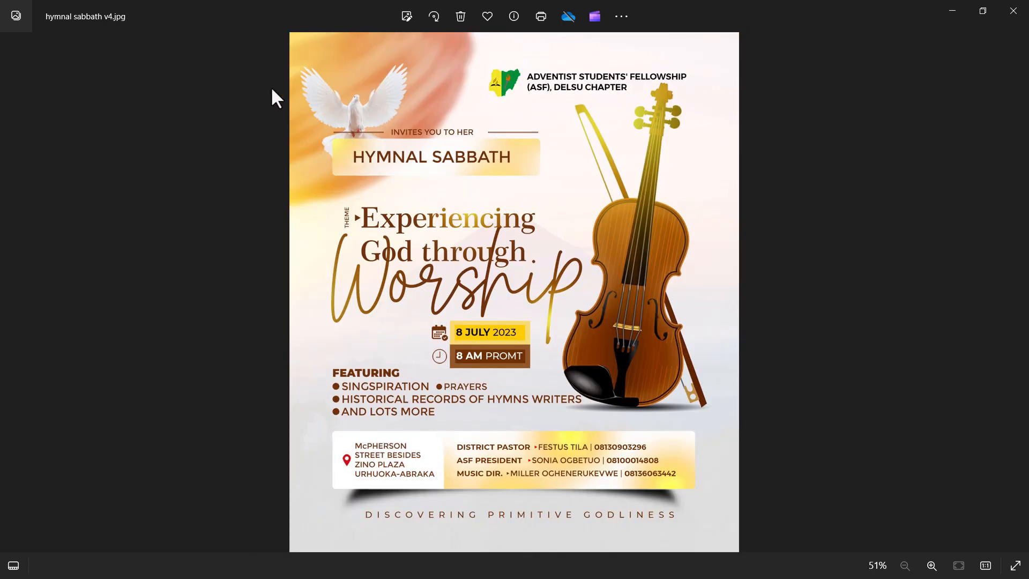
{"action": "key", "text": "Right"}
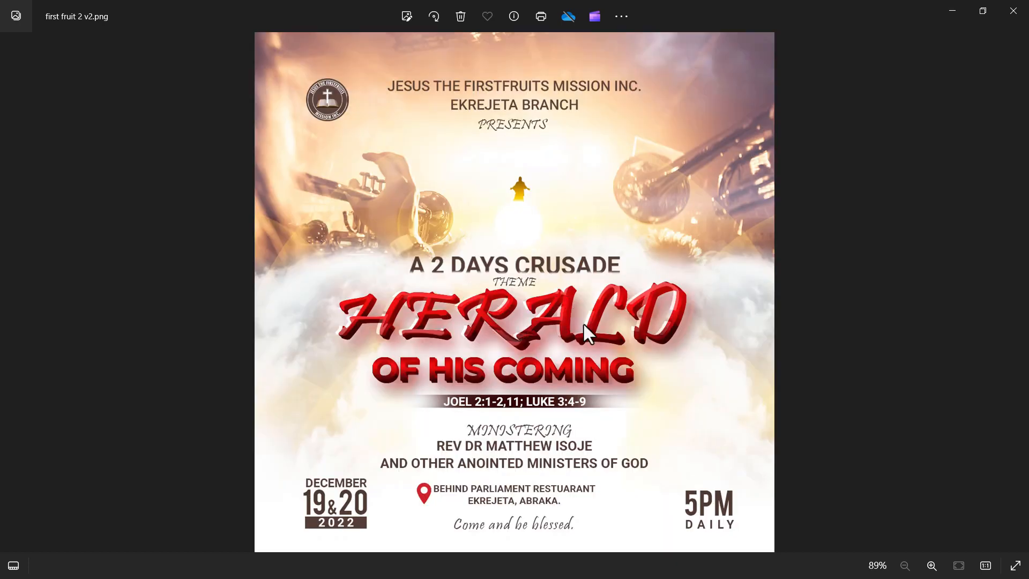
{"action": "key", "text": "Left"}
{"action": "key", "text": "Left"}
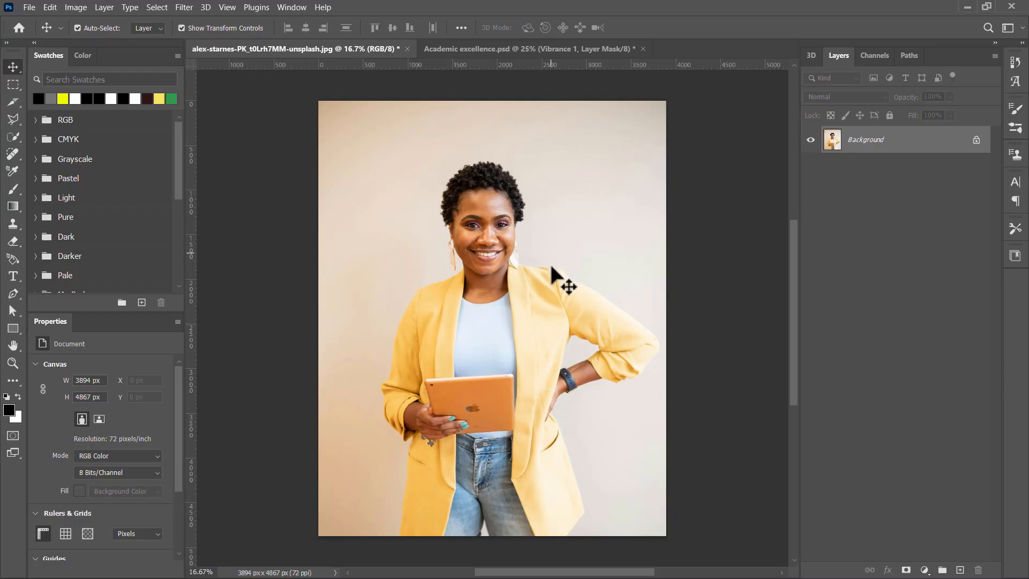
Zoom the yellow-blazer portrait canvas slightly, then bring up the window switcher.
{"action": "scroll", "coordinate": [552, 280], "scroll_direction": "down", "scroll_amount": 1}
{"action": "scroll", "coordinate": [552, 280], "scroll_direction": "up", "scroll_amount": 1}
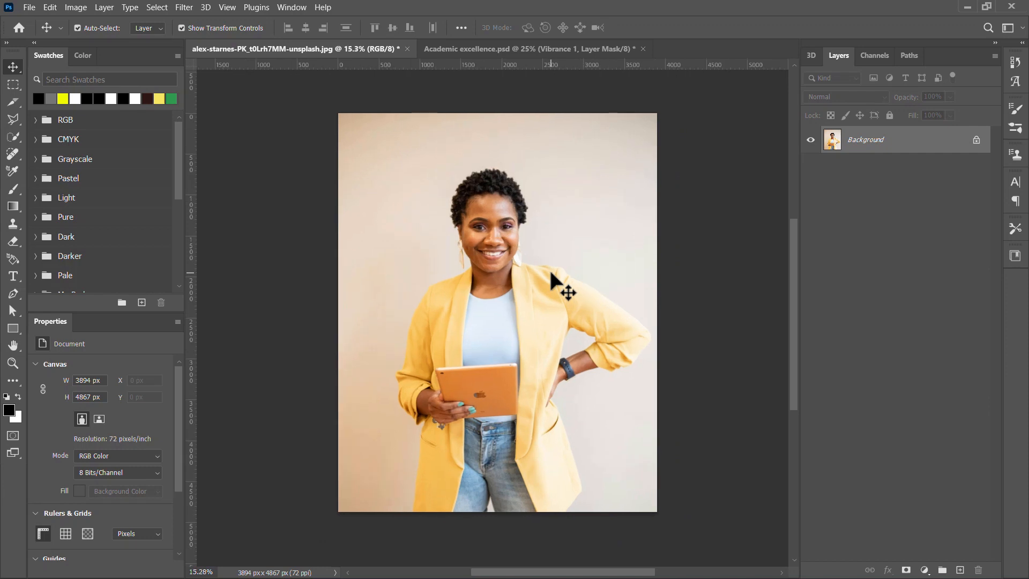
{"action": "scroll", "coordinate": [552, 280], "scroll_direction": "up", "scroll_amount": 1}
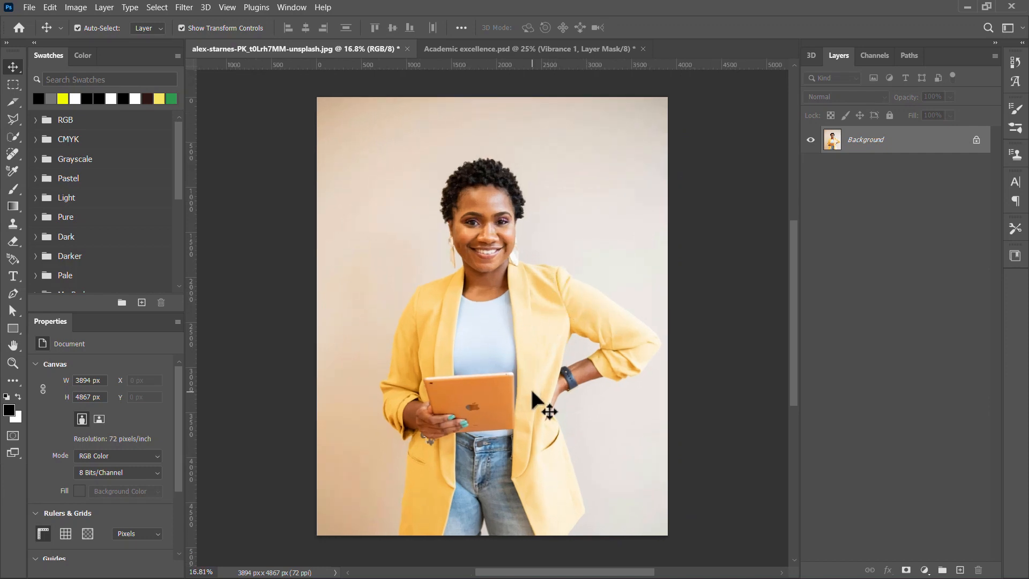
{"action": "key", "text": "alt+Tab"}
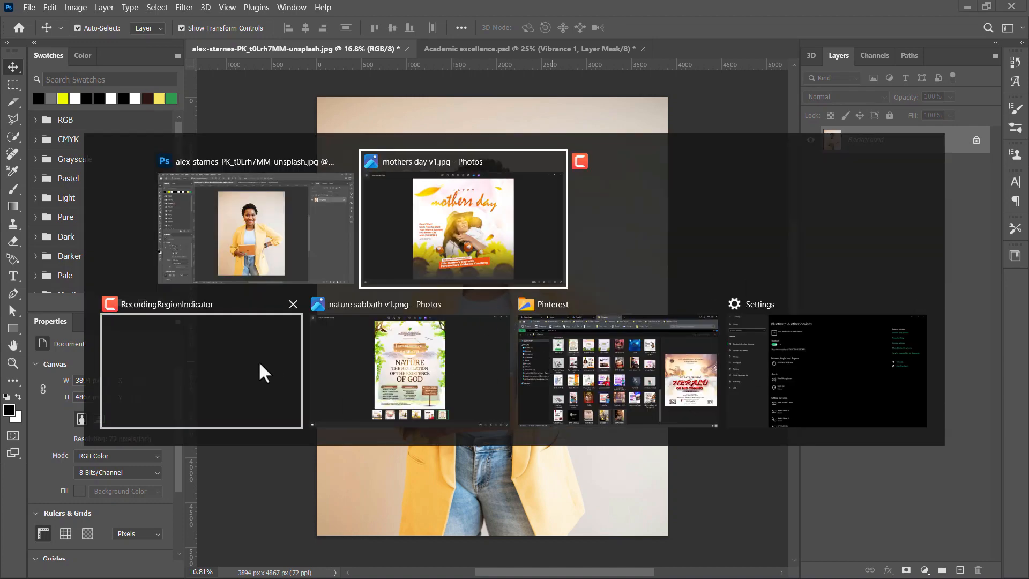
{"action": "left_click", "coordinate": [662, 394]}
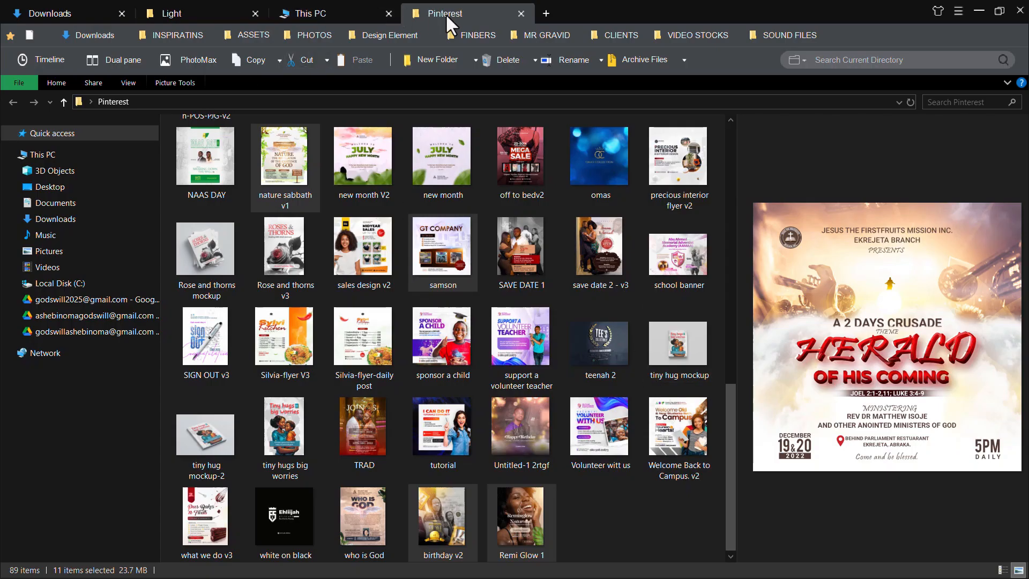
{"action": "left_click", "coordinate": [187, 14]}
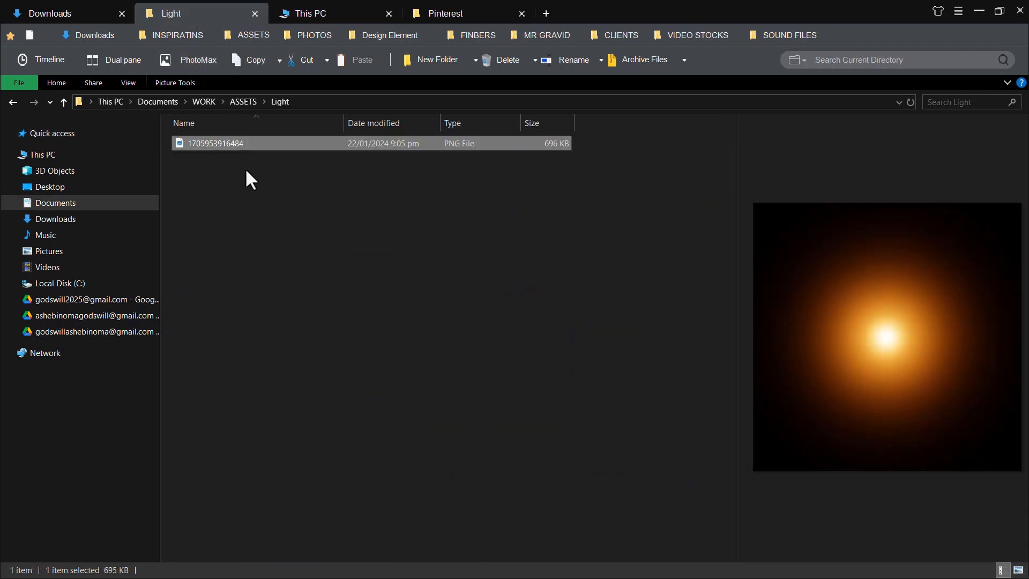
{"action": "mouse_move", "coordinate": [223, 143]}
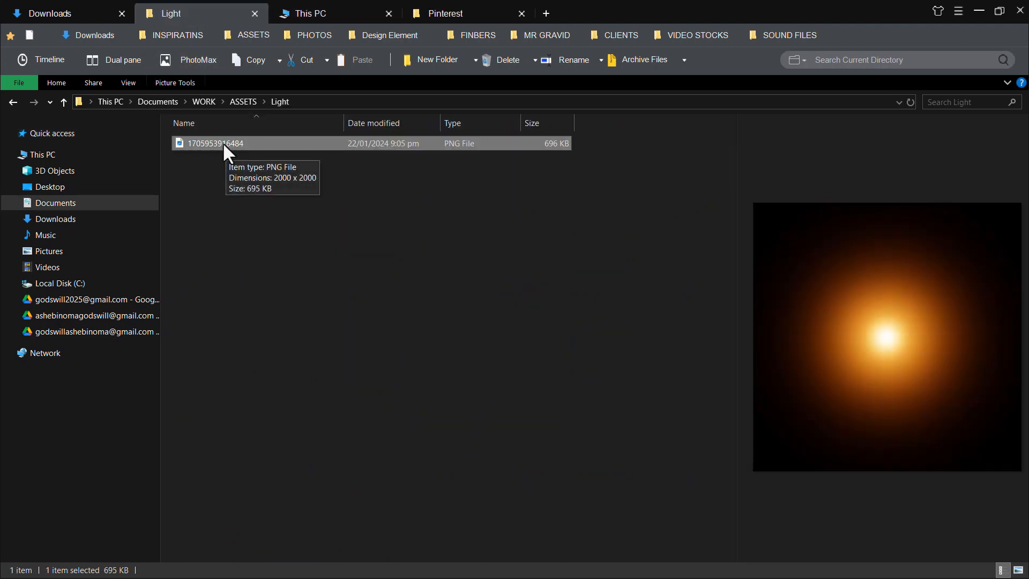
{"action": "left_click_drag", "start_coordinate": [220, 141], "coordinate": [277, 213]}
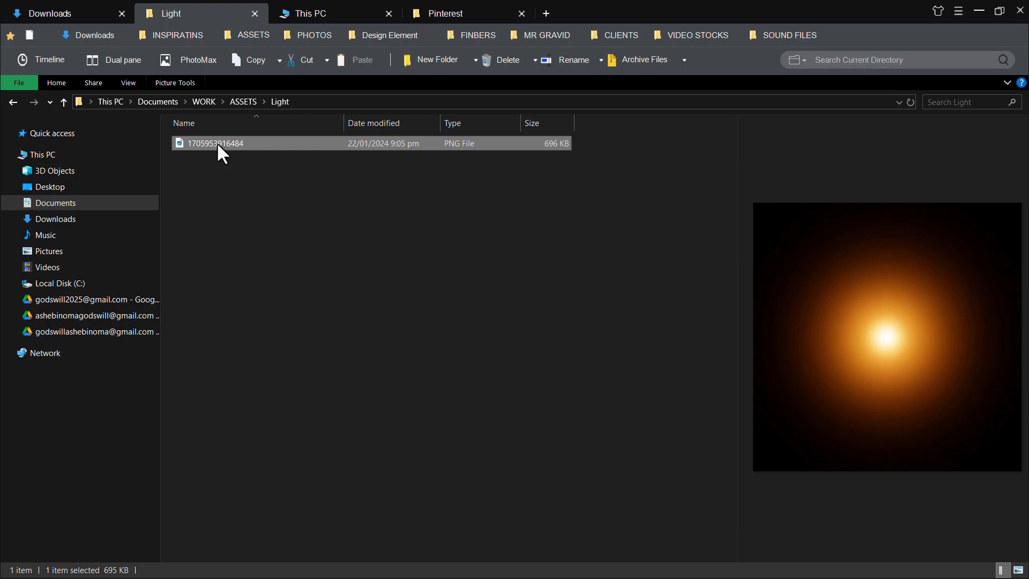
{"action": "left_click_drag", "start_coordinate": [217, 145], "coordinate": [337, 254]}
{"action": "left_click_drag", "start_coordinate": [254, 188], "coordinate": [336, 244]}
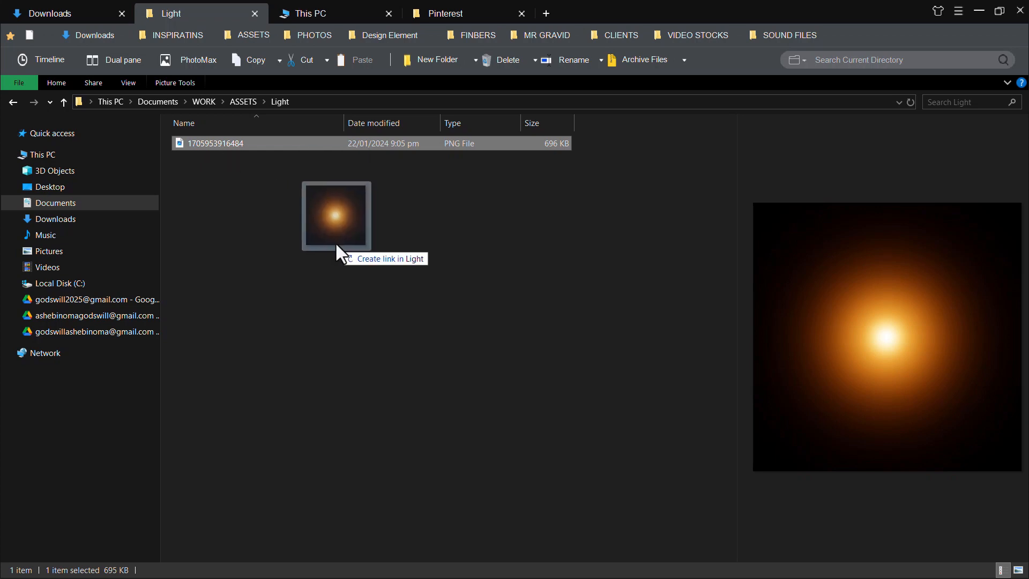
Carry the glow PNG over to Photoshop and drop it onto the portrait canvas.
{"action": "left_click_drag", "start_coordinate": [336, 244], "coordinate": [337, 246]}
{"action": "key", "text": "alt+Tab"}
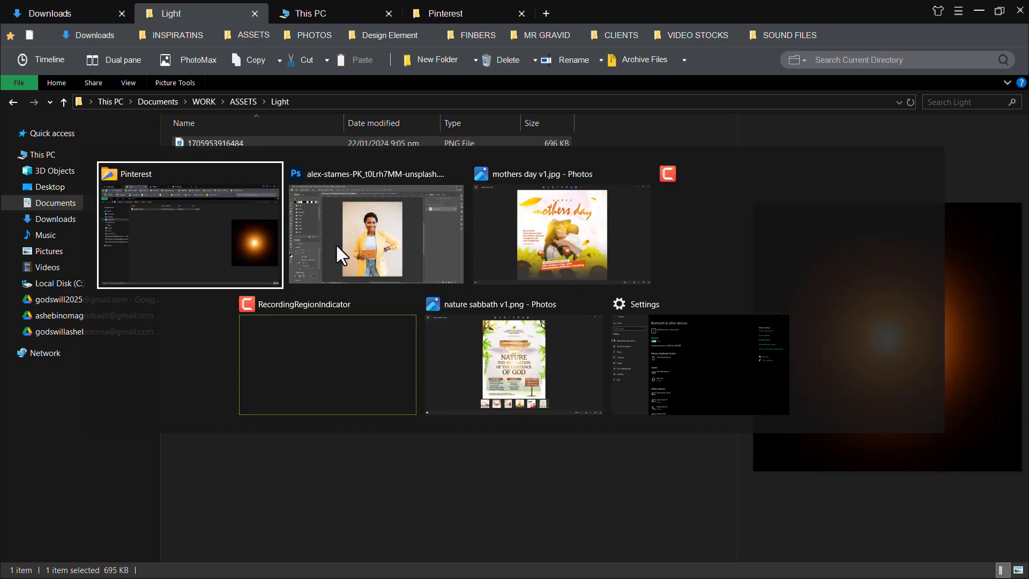
{"action": "left_click_drag", "start_coordinate": [337, 246], "coordinate": [339, 257]}
{"action": "key", "text": "alt+Tab"}
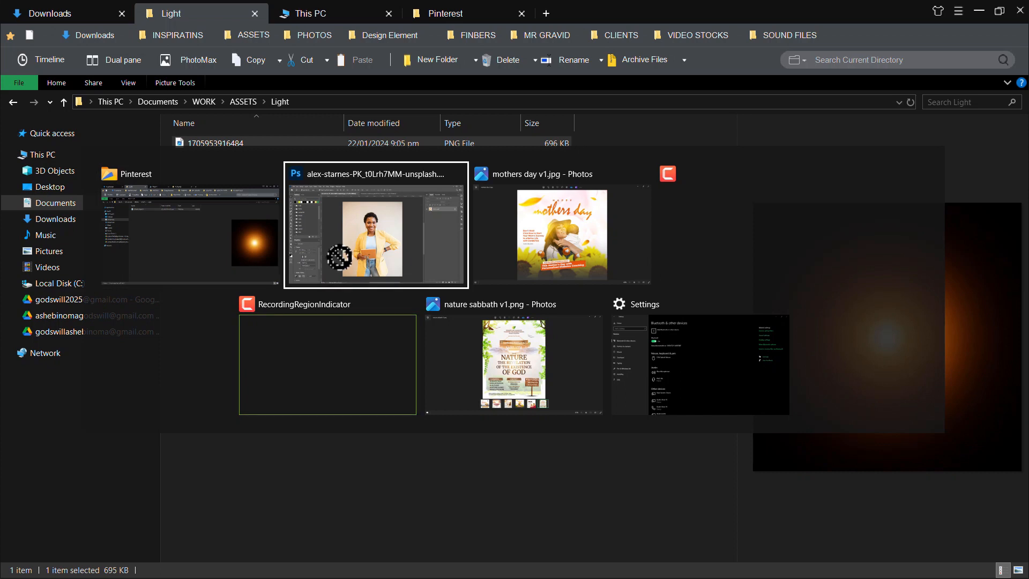
{"action": "key", "text": "alt+Tab"}
{"action": "key", "text": "alt+Tab"}
{"action": "key", "text": "alt+Tab"}
{"action": "key", "text": "alt+Tab"}
{"action": "key", "text": "alt+Tab"}
{"action": "key", "text": "alt+Tab"}
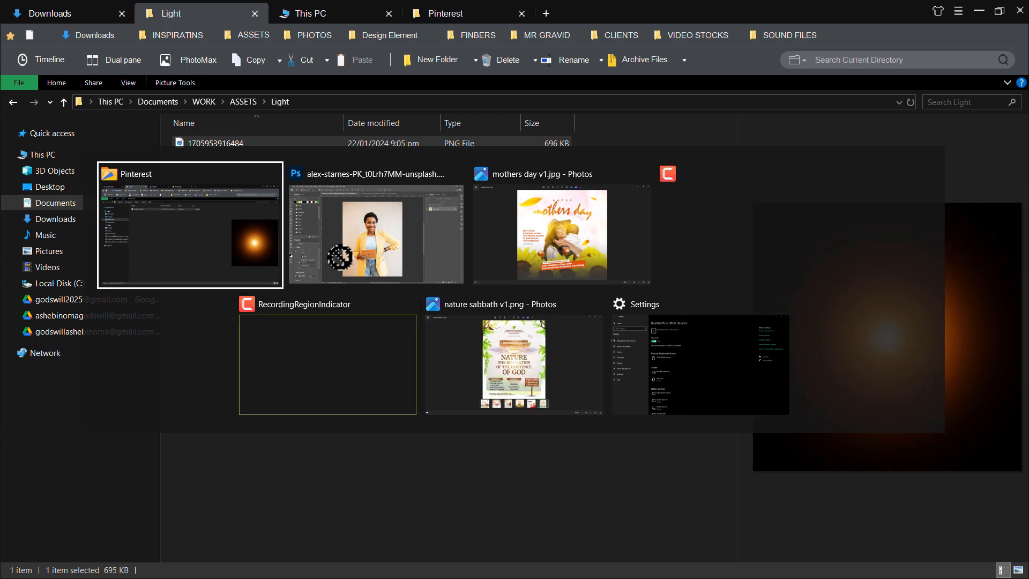
{"action": "key", "text": "alt+Tab"}
{"action": "left_click_drag", "start_coordinate": [340, 258], "coordinate": [466, 315]}
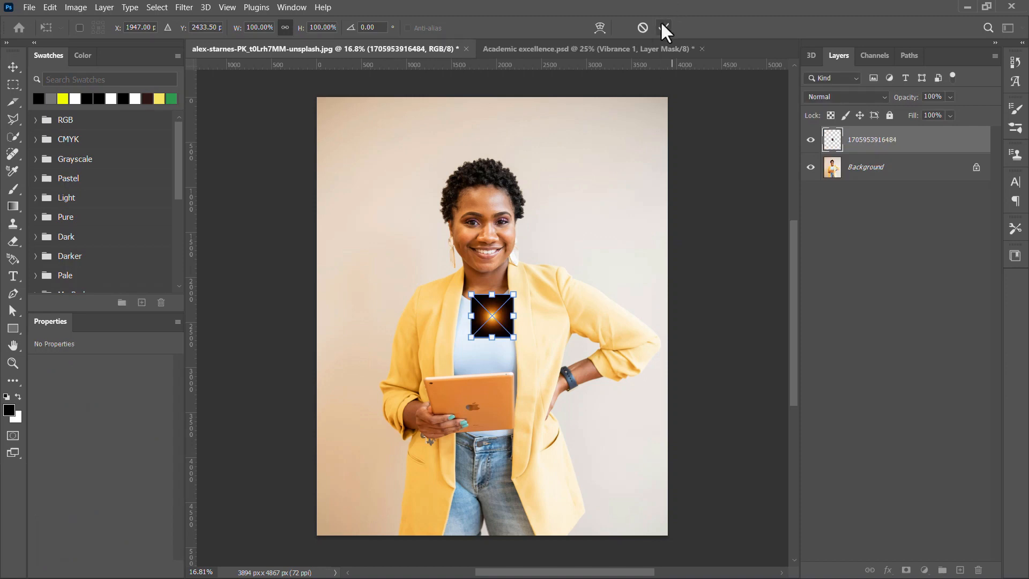
Commit the placed glow on the portrait, enlarged to about 469%.
{"action": "key", "text": "Return"}
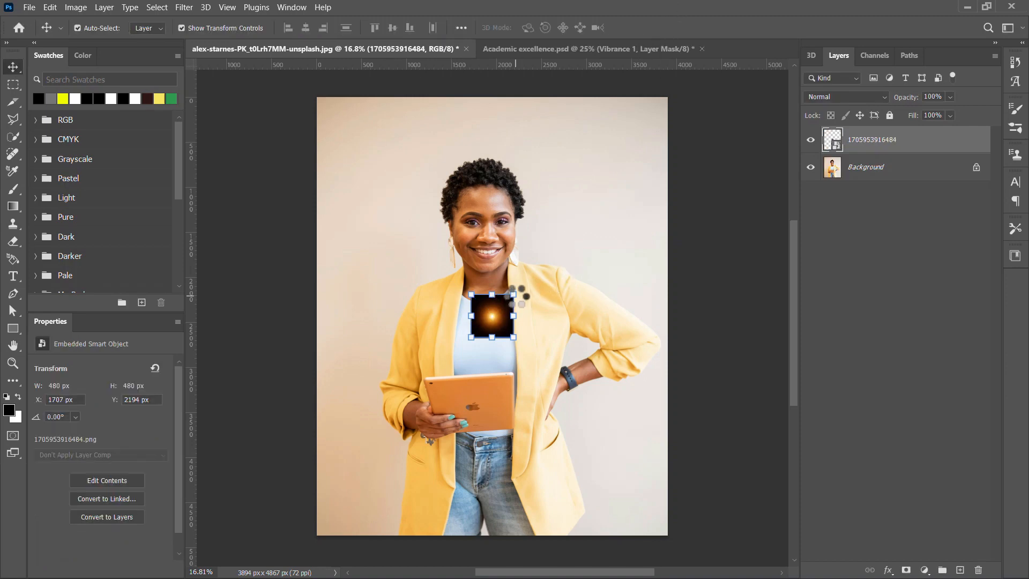
{"action": "left_click_drag", "start_coordinate": [528, 281], "coordinate": [607, 203]}
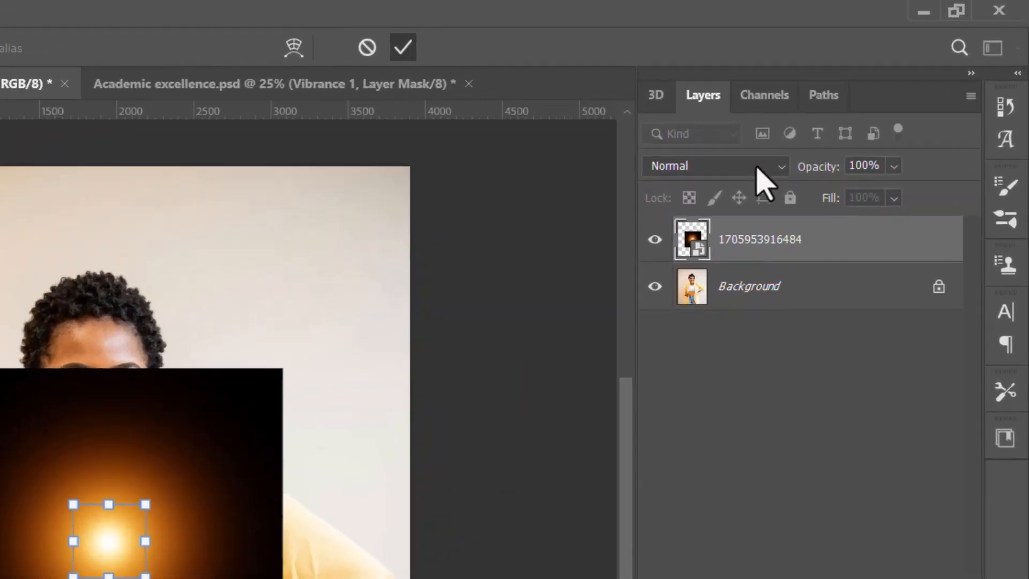
{"action": "left_click", "coordinate": [757, 168]}
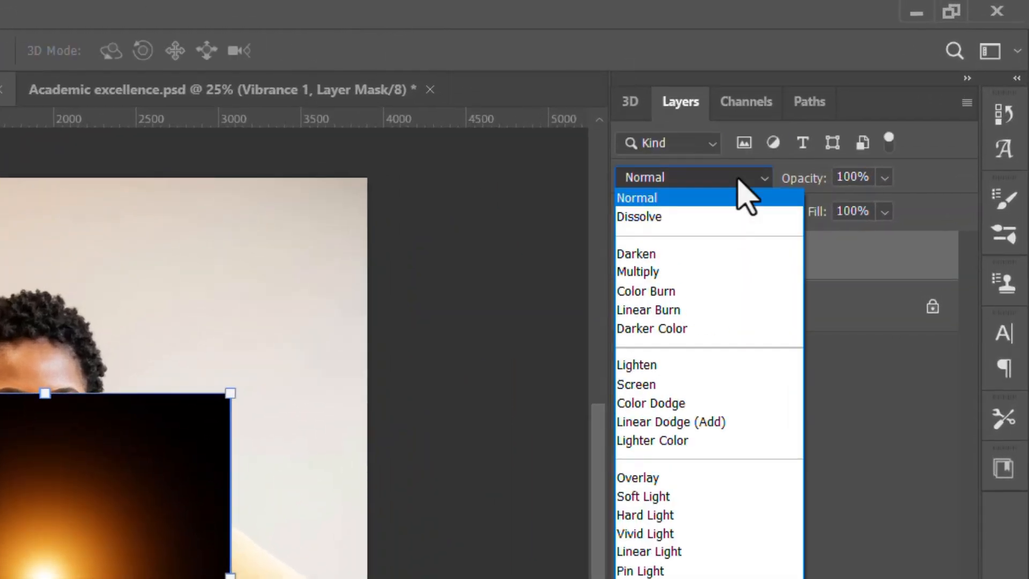
{"action": "left_click", "coordinate": [739, 180]}
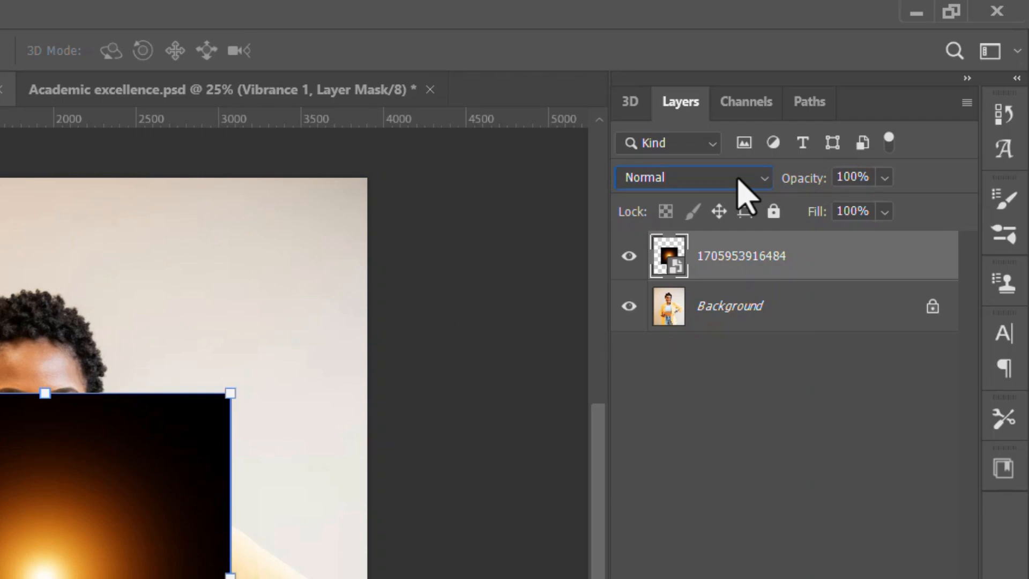
{"action": "left_click", "coordinate": [738, 179]}
{"action": "left_click", "coordinate": [738, 180]}
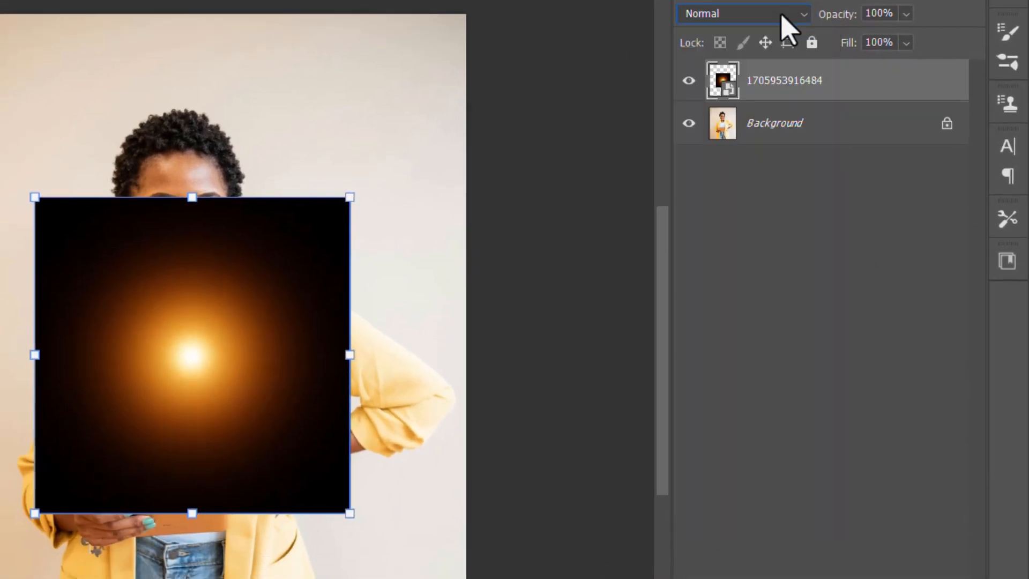
Set the glow layer's blend mode to Screen, after trying Overlay, and move it beside her head.
{"action": "left_click", "coordinate": [782, 16]}
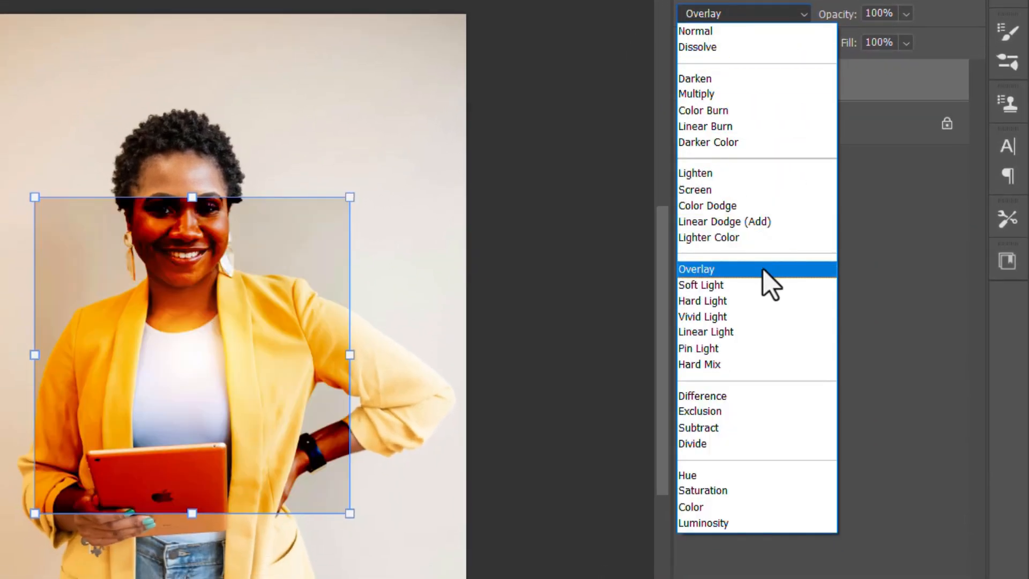
{"action": "left_click", "coordinate": [763, 270]}
{"action": "left_click", "coordinate": [748, 15]}
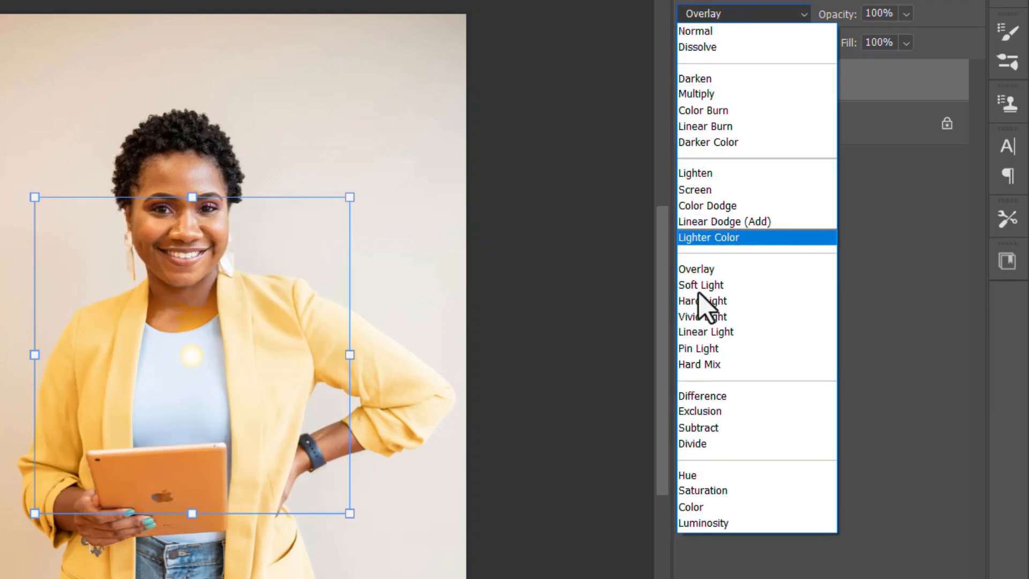
{"action": "left_click", "coordinate": [713, 190]}
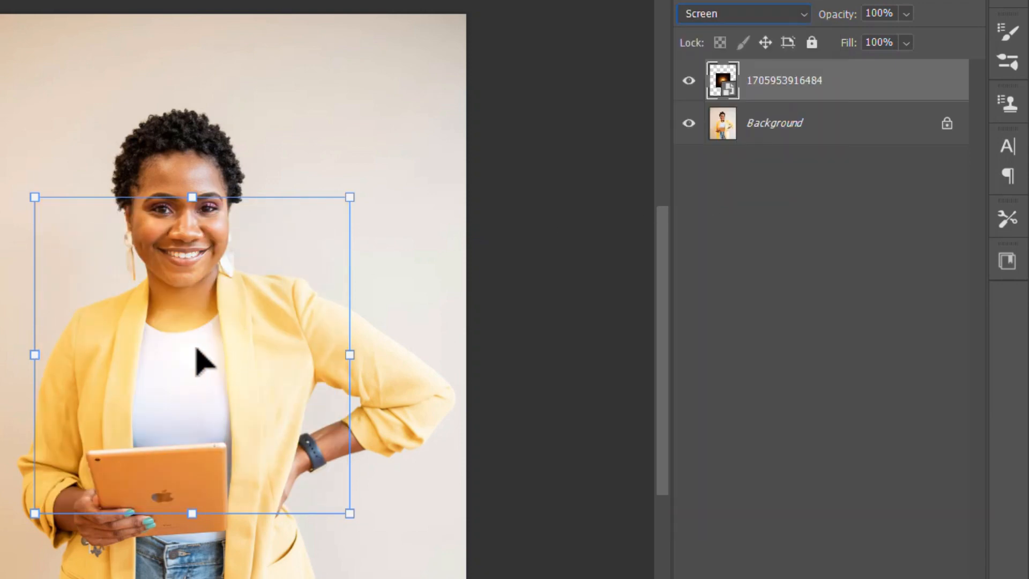
{"action": "left_click_drag", "start_coordinate": [196, 348], "coordinate": [164, 286]}
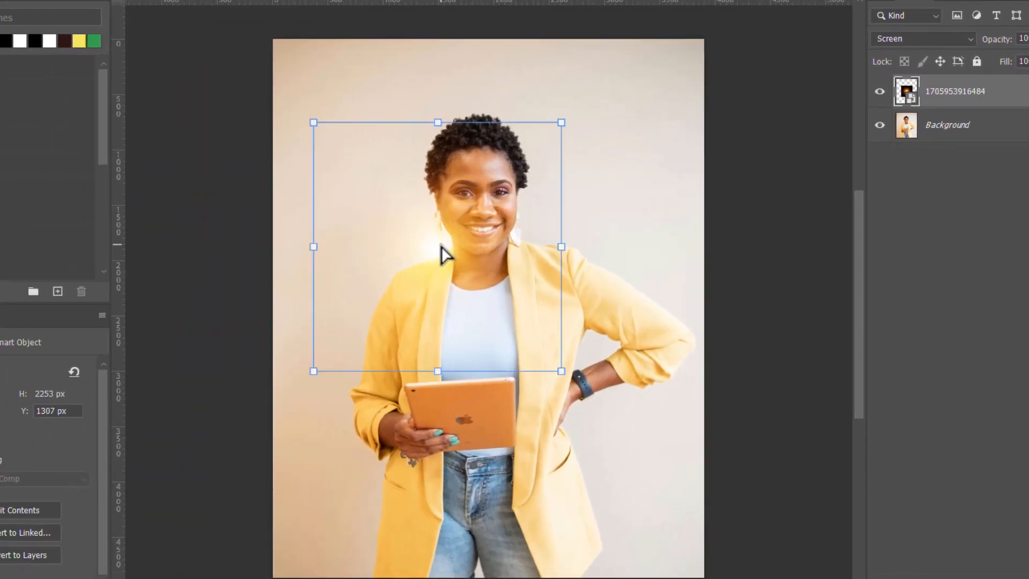
Alt-drag a copy of the glow to the right of her face and select both glow layers.
{"action": "left_click_drag", "start_coordinate": [441, 247], "coordinate": [470, 254]}
{"action": "left_click", "coordinate": [652, 139]}
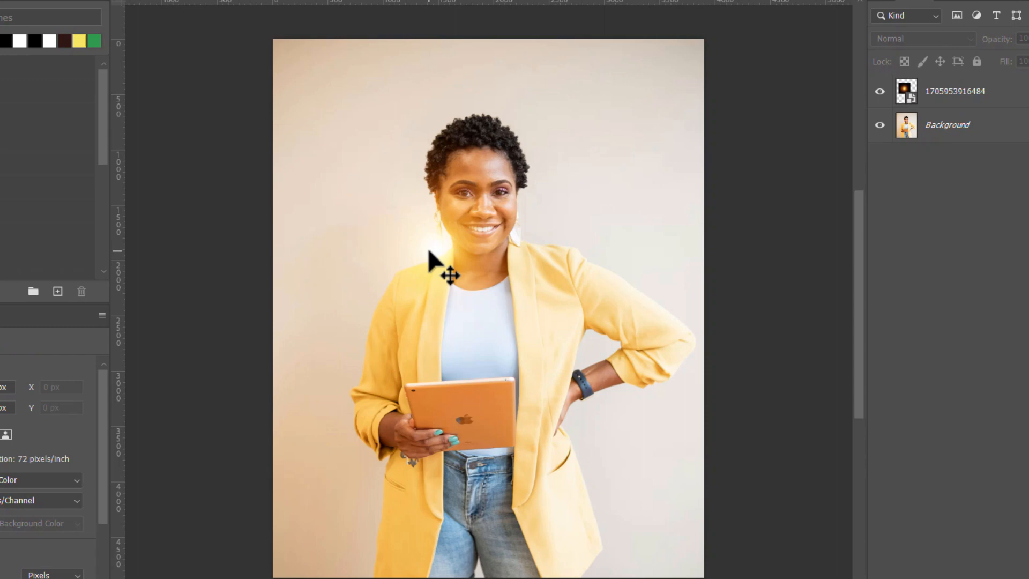
{"action": "left_click_drag", "start_coordinate": [432, 249], "coordinate": [543, 232]}
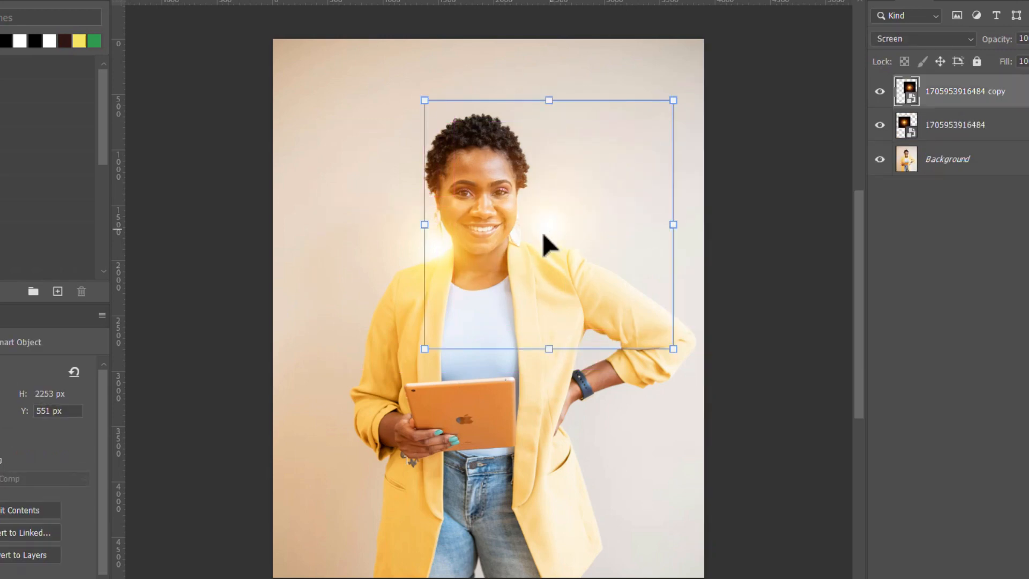
{"action": "mouse_move", "coordinate": [544, 235]}
{"action": "left_mouse_down"}
{"action": "mouse_move", "coordinate": [524, 225]}
{"action": "mouse_move", "coordinate": [530, 242]}
{"action": "left_mouse_up"}
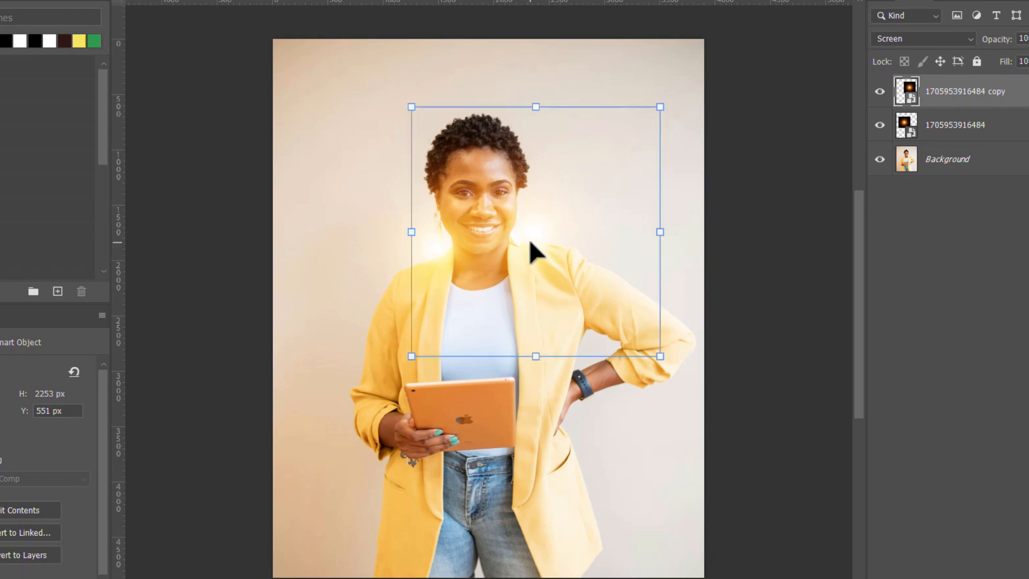
{"action": "left_click", "coordinate": [976, 139], "text": "shift"}
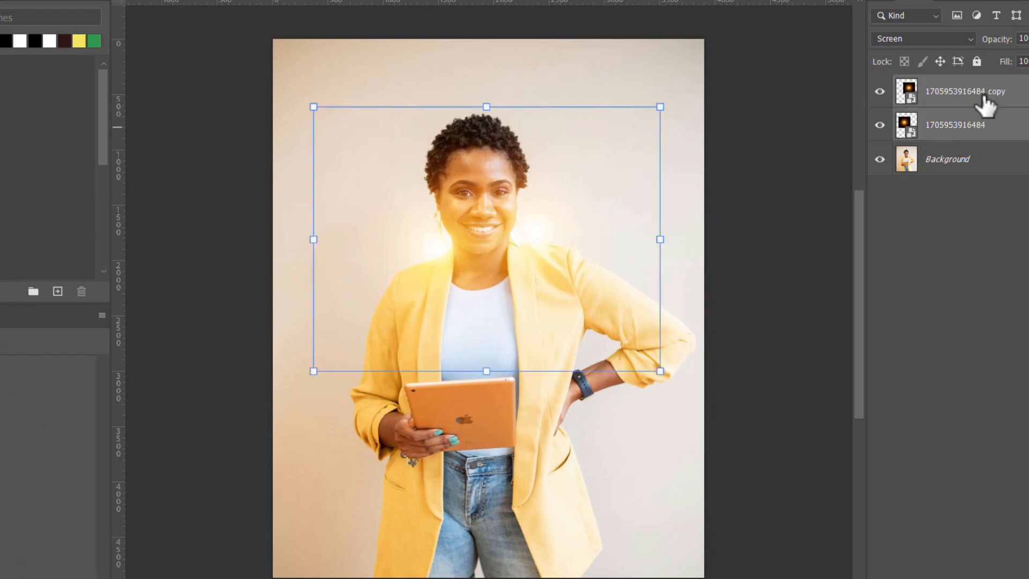
Group both glow layers into Group 1, compare before/after, then switch to Academic excellence.psd.
{"action": "key", "text": "ctrl+g"}
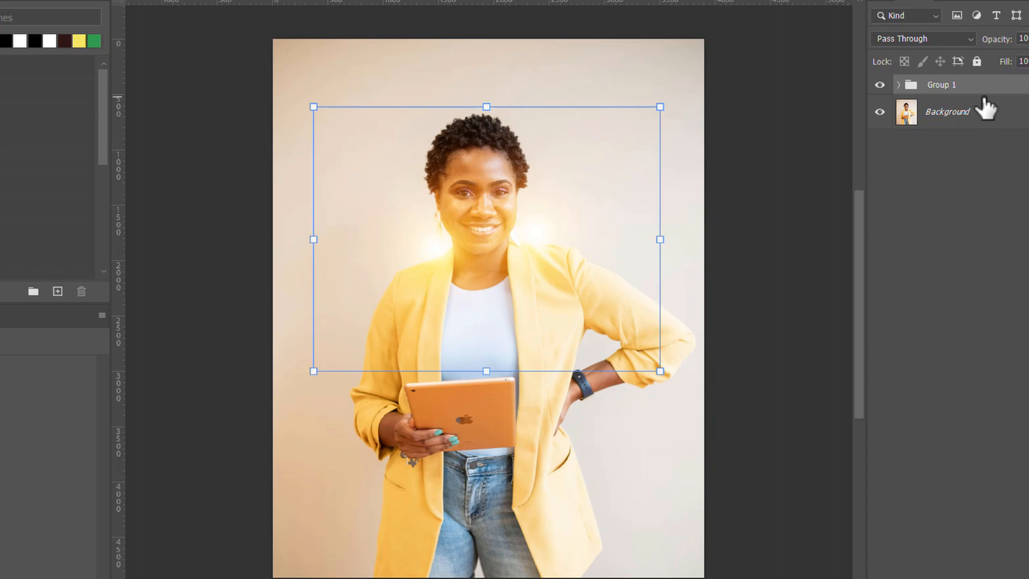
{"action": "left_click", "coordinate": [879, 86]}
{"action": "left_click", "coordinate": [879, 86]}
{"action": "left_click", "coordinate": [880, 86]}
{"action": "left_click", "coordinate": [879, 86]}
{"action": "left_click", "coordinate": [879, 86]}
{"action": "left_click", "coordinate": [879, 86]}
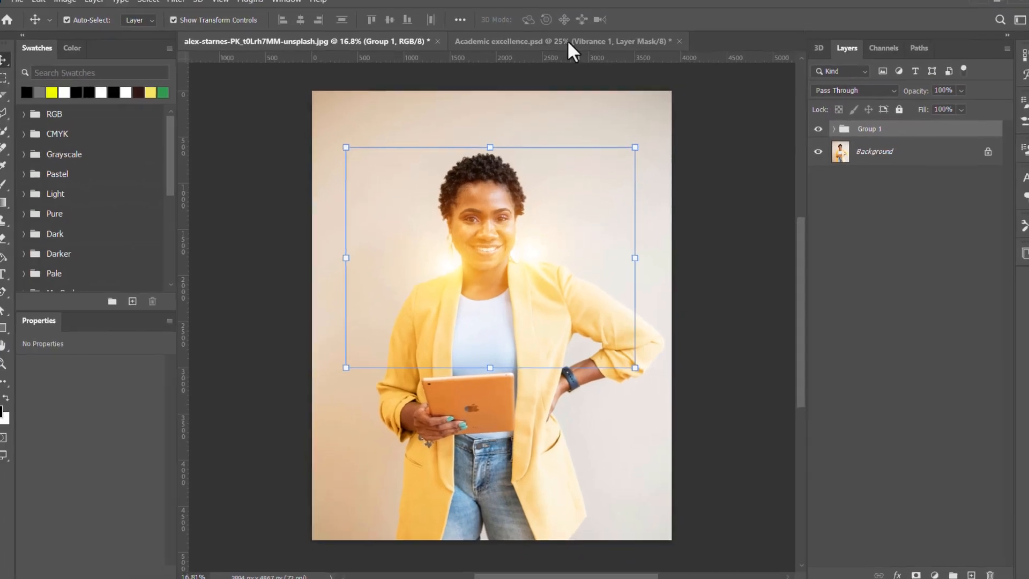
{"action": "left_click", "coordinate": [566, 48]}
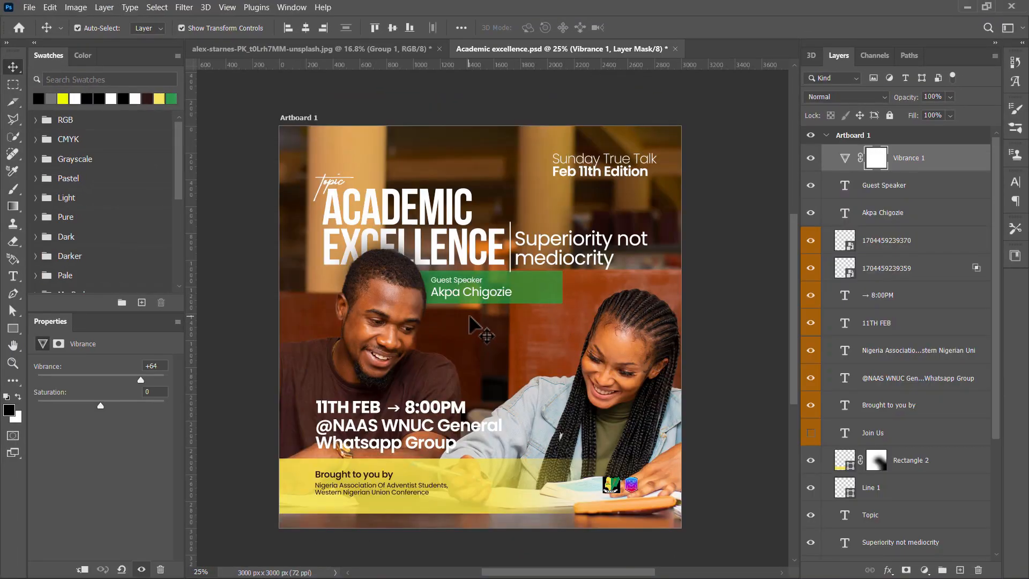
{"action": "key", "text": "alt+Tab"}
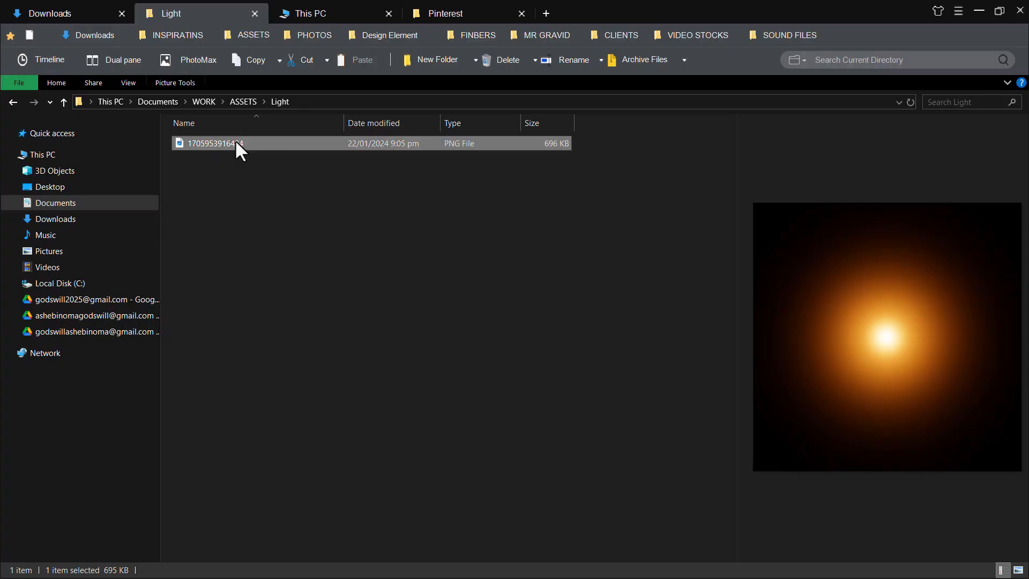
{"action": "left_click_drag", "start_coordinate": [234, 141], "coordinate": [406, 307]}
{"action": "key", "text": "alt+Tab"}
{"action": "key", "text": "Tab"}
{"action": "key", "text": "Tab"}
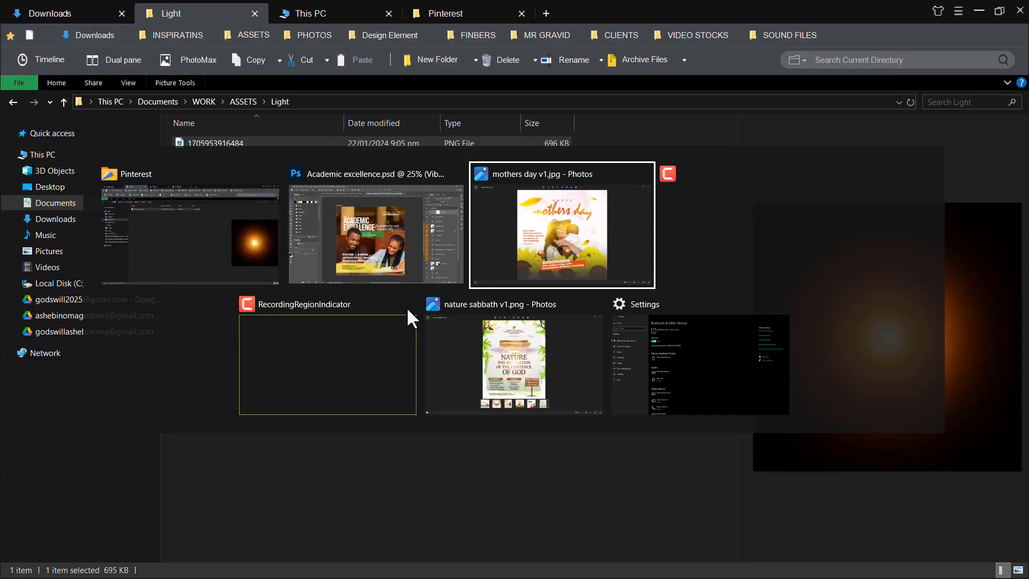
{"action": "key", "text": "Tab"}
{"action": "key", "text": "Tab"}
{"action": "key", "text": "Tab"}
{"action": "key", "text": "Tab"}
{"action": "key", "text": "Tab"}
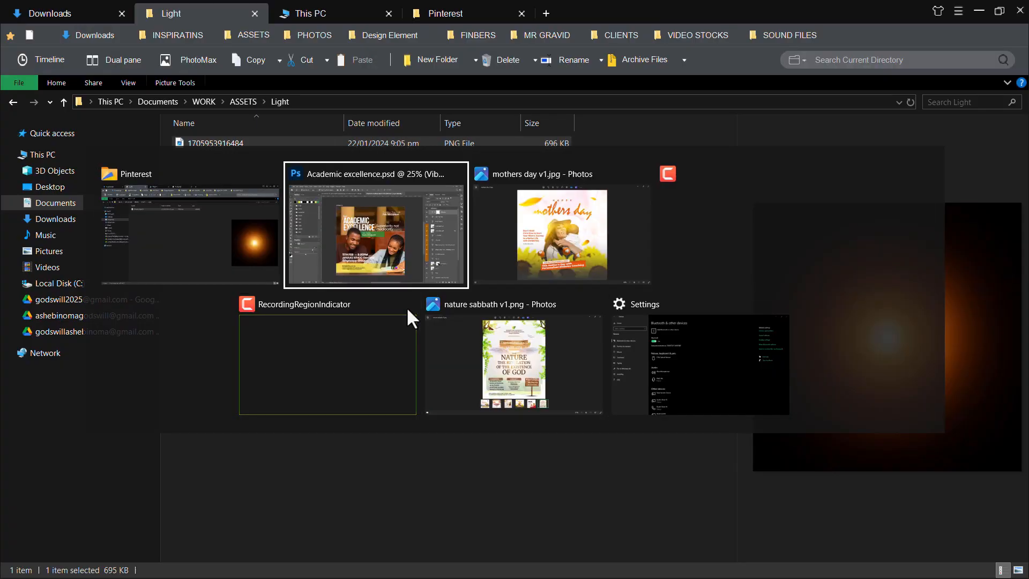
{"action": "left_click_drag", "start_coordinate": [406, 307], "coordinate": [551, 356]}
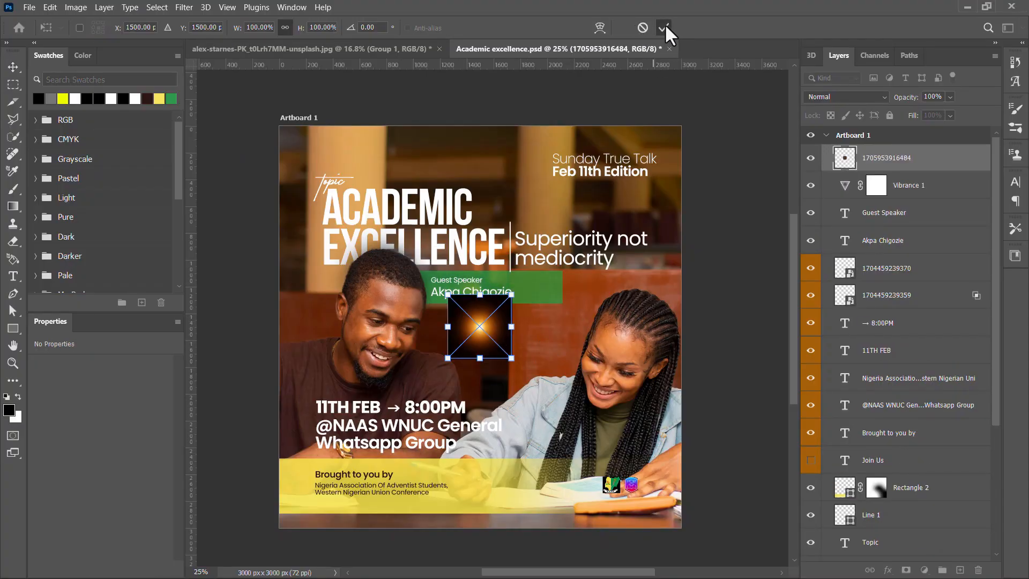
Set the flyer glow's blend mode to Screen and scale it up to about 256%.
{"action": "left_click", "coordinate": [875, 100]}
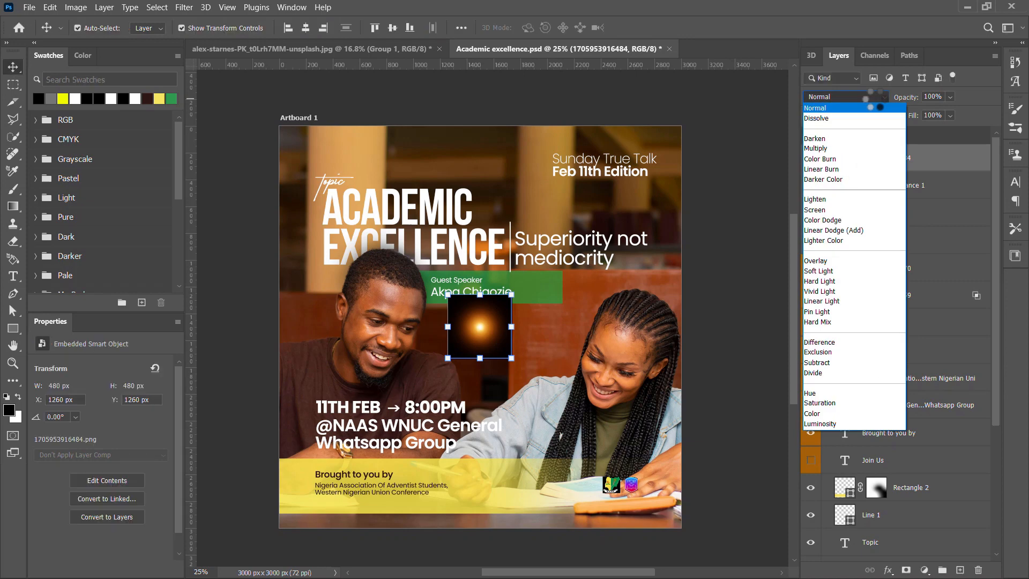
{"action": "left_click", "coordinate": [820, 209]}
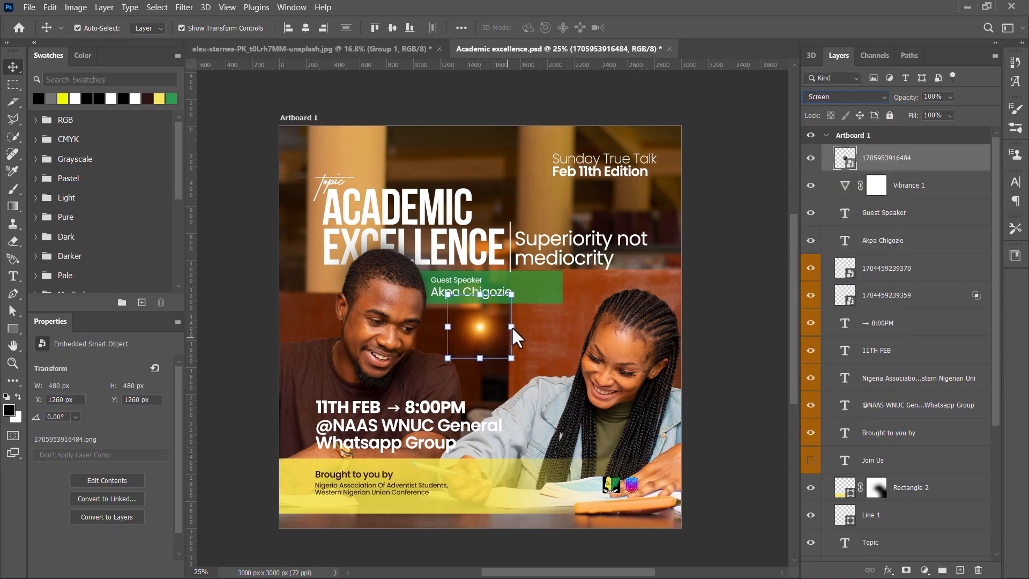
{"action": "left_click_drag", "start_coordinate": [512, 329], "coordinate": [567, 328]}
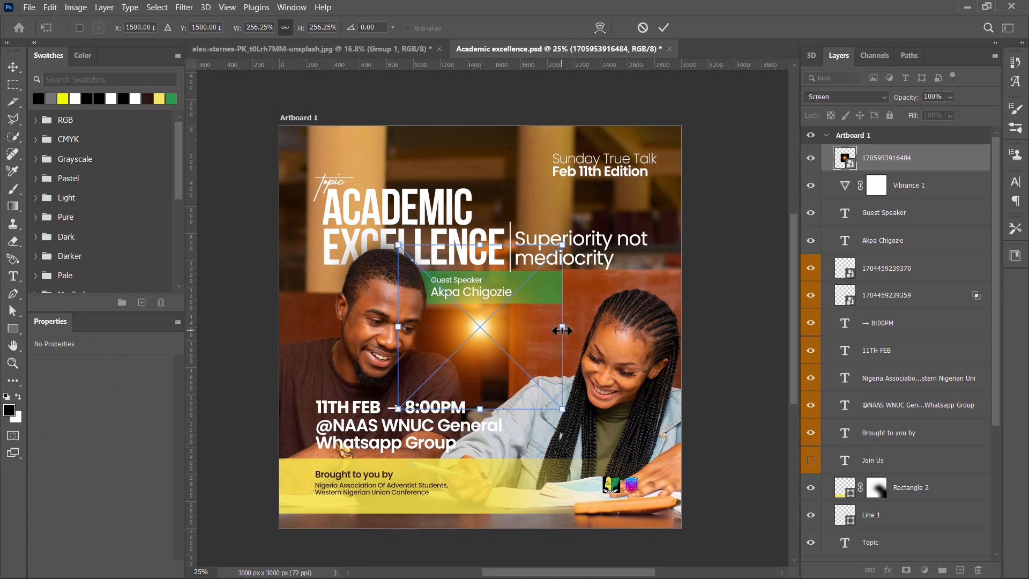
Enlarge the flyer glow to about 458% at lower right over the woman, and Alt-drag a copy over the man.
{"action": "key", "text": "Return"}
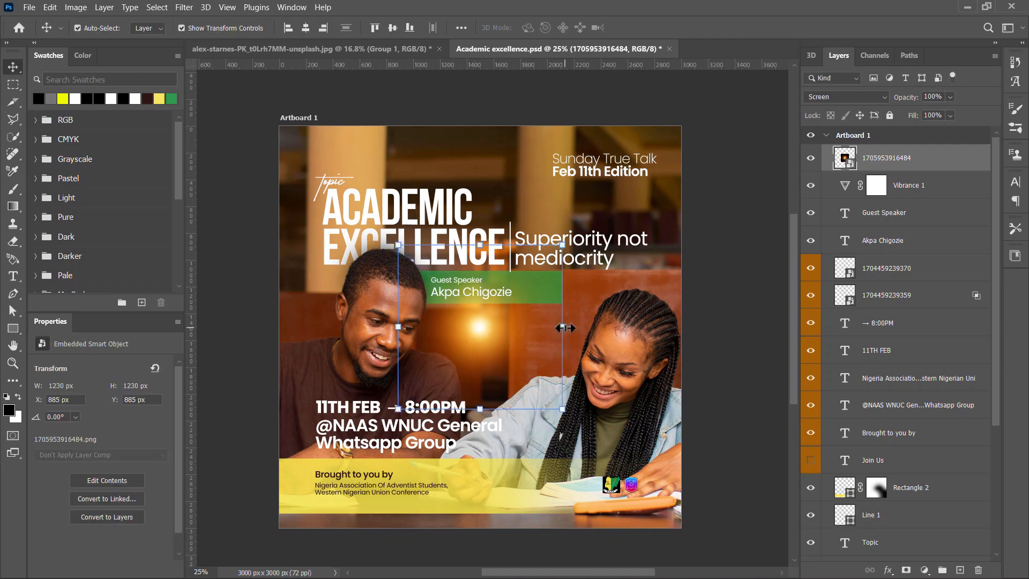
{"action": "left_click_drag", "start_coordinate": [561, 328], "coordinate": [622, 328]}
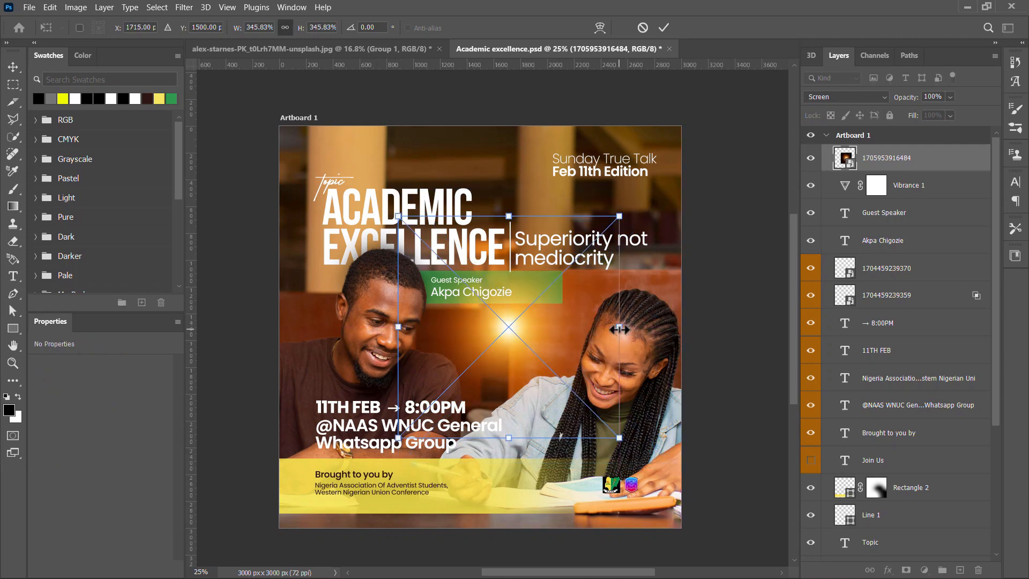
{"action": "left_click_drag", "start_coordinate": [619, 329], "coordinate": [650, 335]}
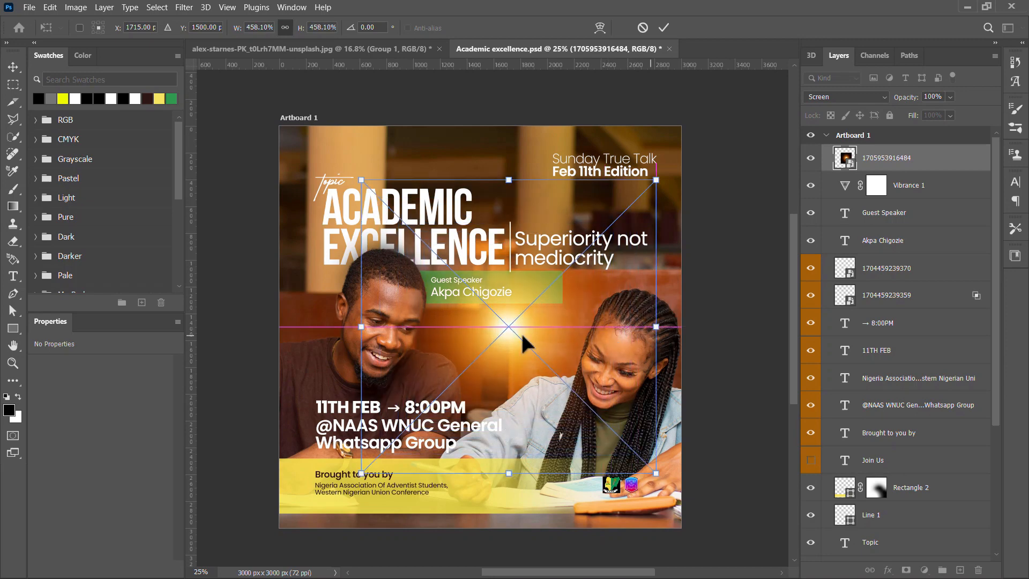
{"action": "left_click_drag", "start_coordinate": [514, 335], "coordinate": [707, 417]}
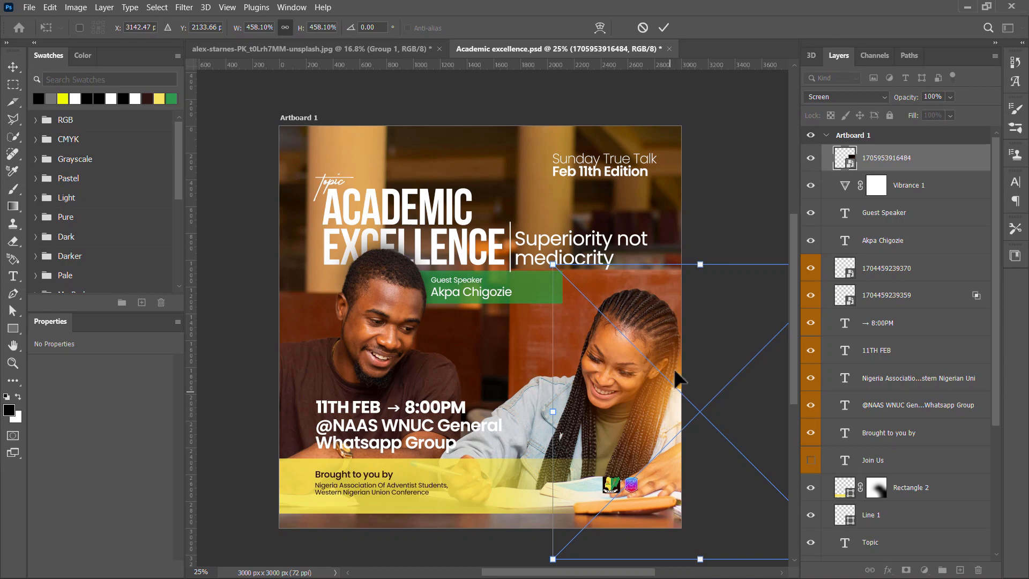
{"action": "key", "text": "Return"}
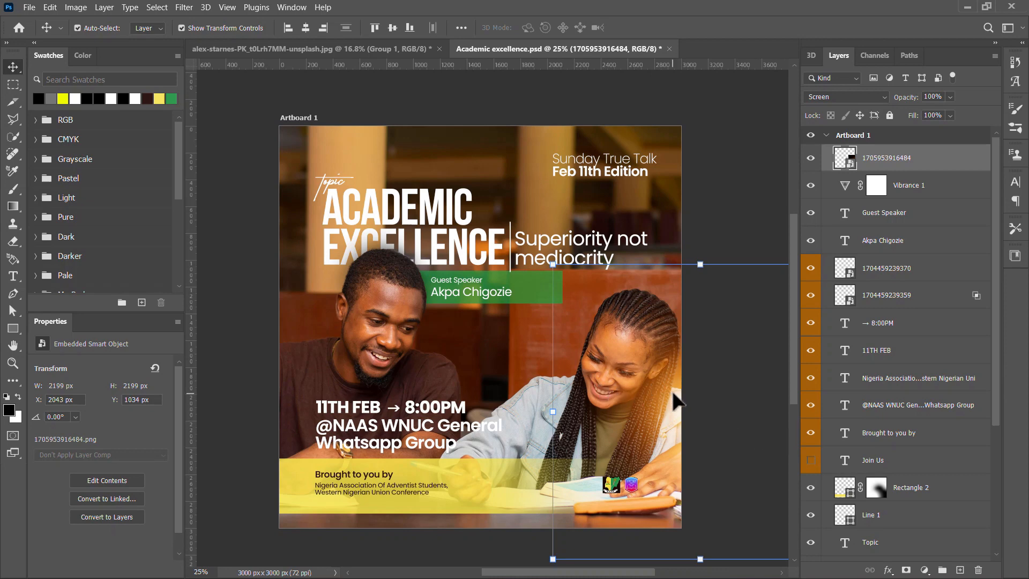
{"action": "left_click_drag", "start_coordinate": [674, 393], "coordinate": [210, 271]}
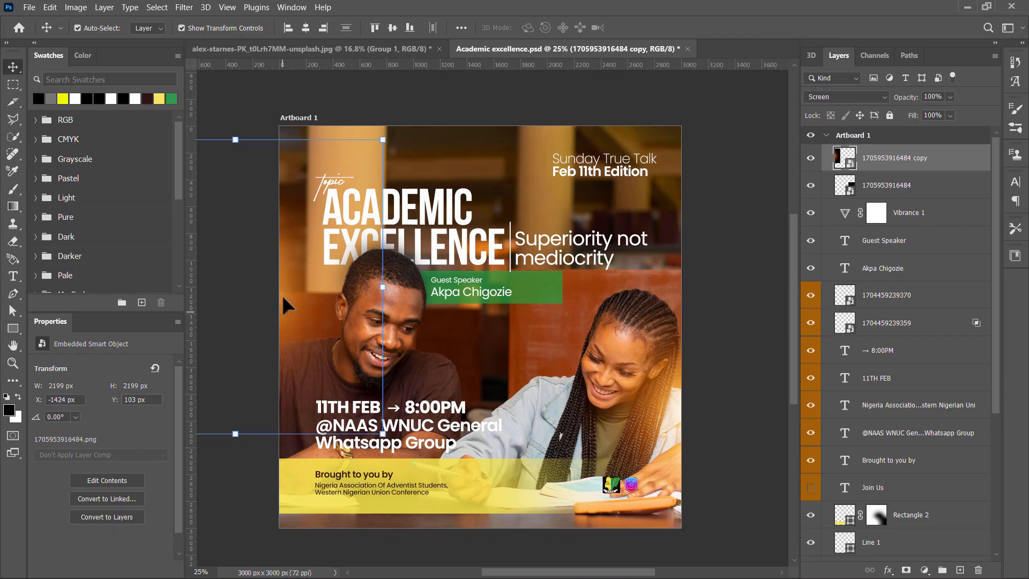
Compare with the glow copy hidden, then greatly enlarge the copy and shift it across the flyer's left side.
{"action": "left_click", "coordinate": [811, 158]}
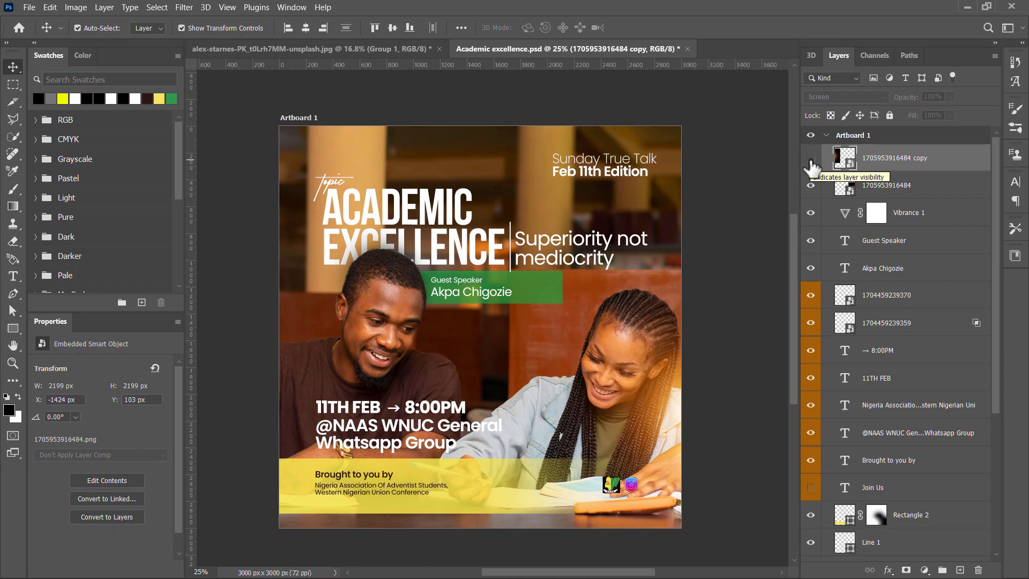
{"action": "left_click", "coordinate": [811, 161]}
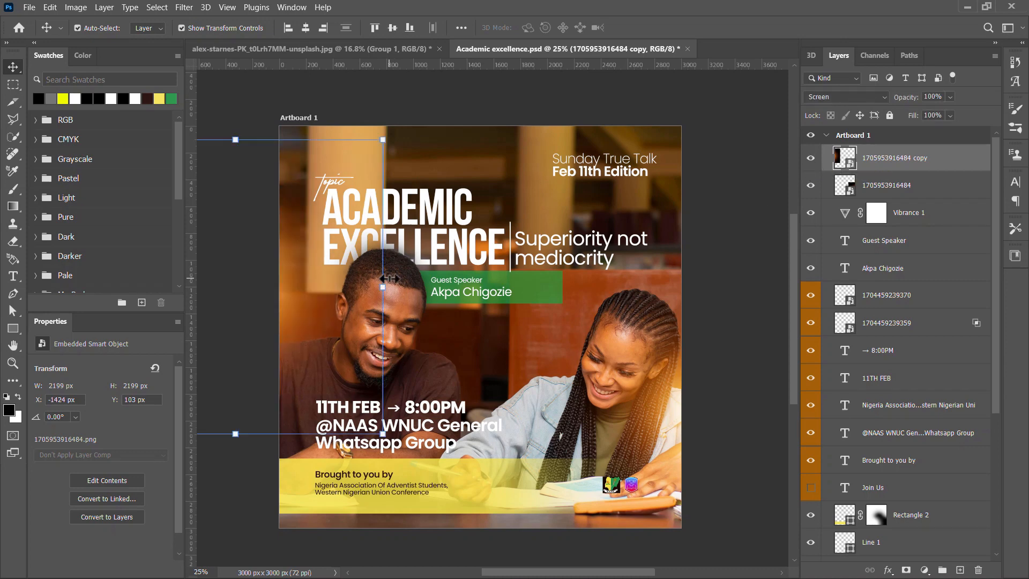
{"action": "left_click_drag", "start_coordinate": [382, 285], "coordinate": [719, 296]}
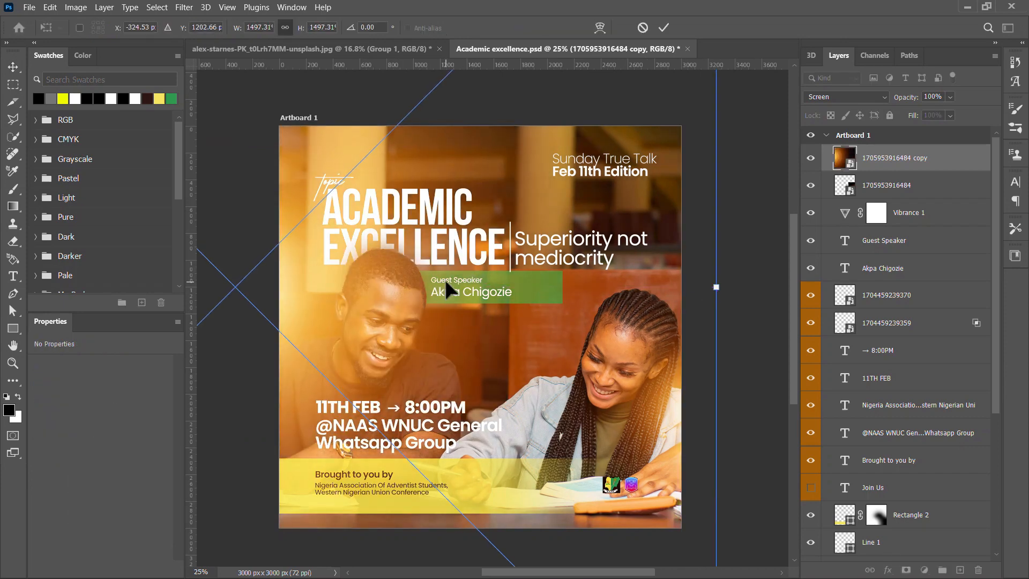
{"action": "scroll", "coordinate": [444, 277], "scroll_direction": "down", "scroll_amount": 3}
{"action": "left_click_drag", "start_coordinate": [339, 304], "coordinate": [240, 281]}
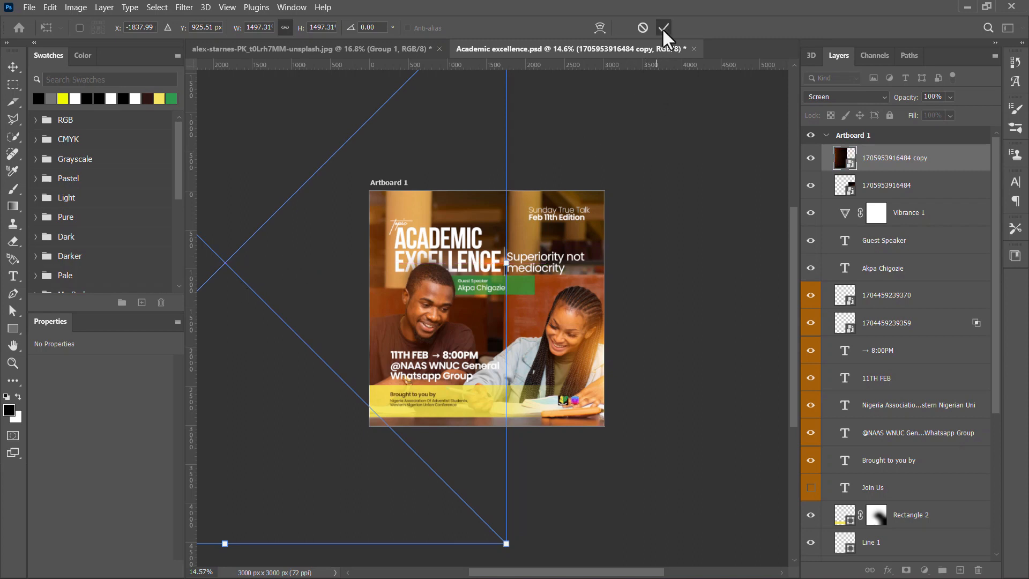
{"action": "key", "text": "Return"}
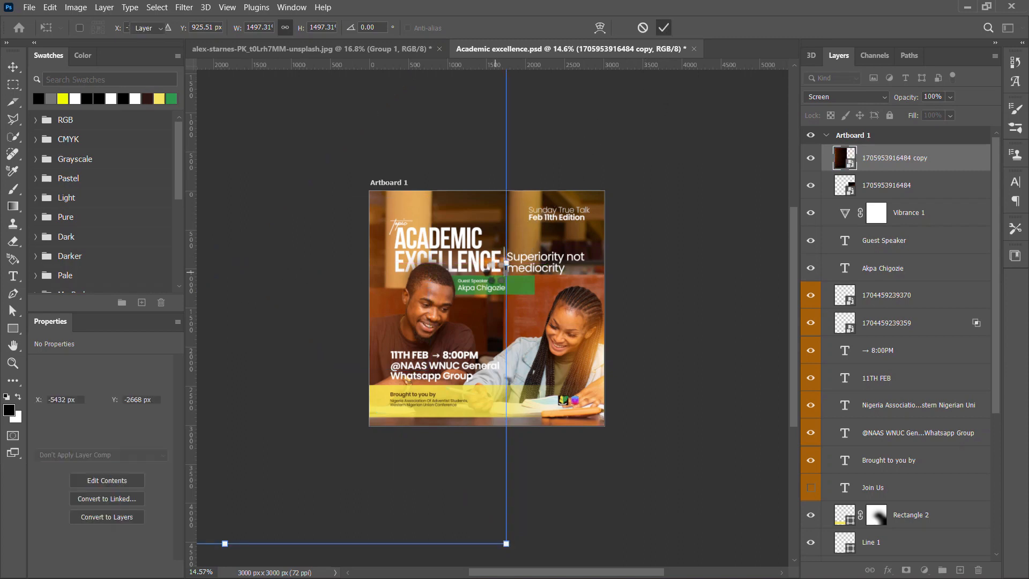
{"action": "scroll", "coordinate": [445, 305], "scroll_direction": "up", "scroll_amount": 4}
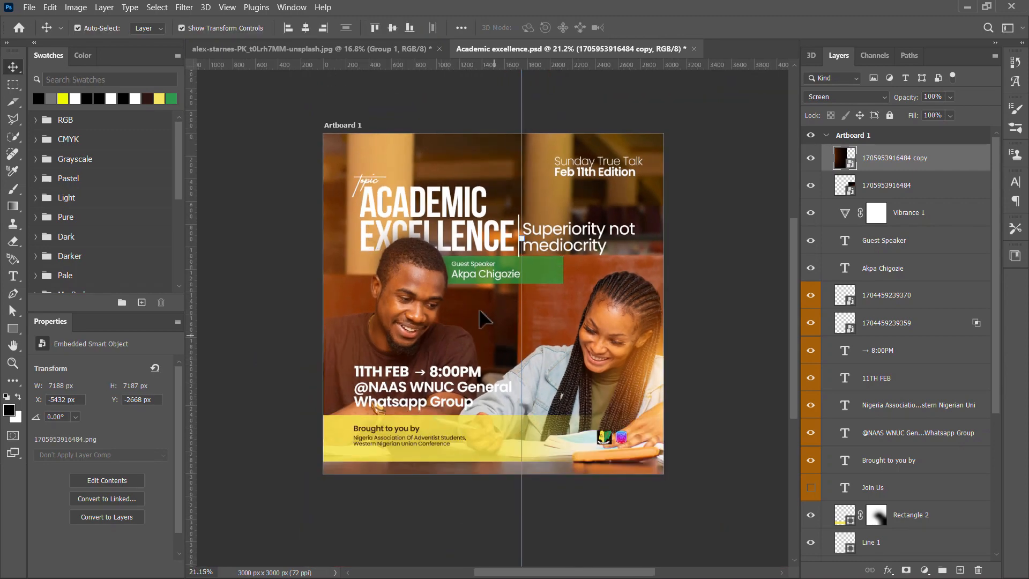
Enlarge the original glow to about 889%, move it right and down, and select both glow layers.
{"action": "left_click", "coordinate": [663, 371]}
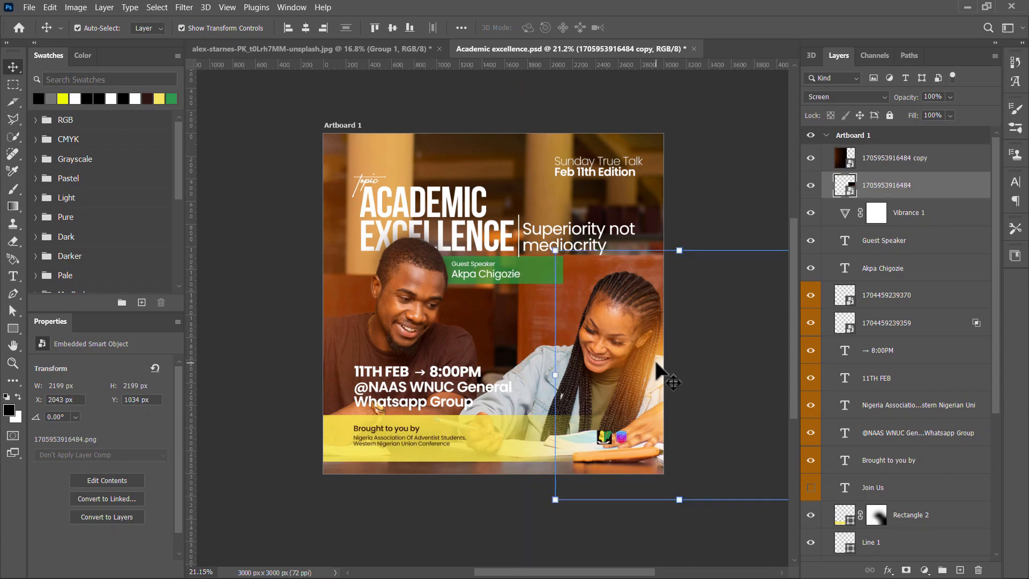
{"action": "left_click_drag", "start_coordinate": [679, 251], "coordinate": [700, 130]}
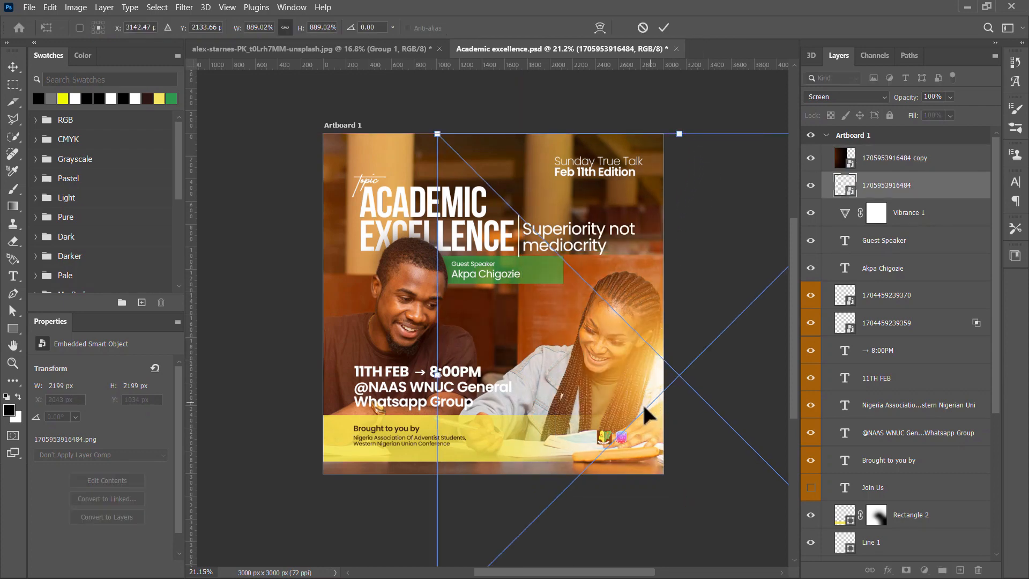
{"action": "left_click_drag", "start_coordinate": [643, 381], "coordinate": [730, 397]}
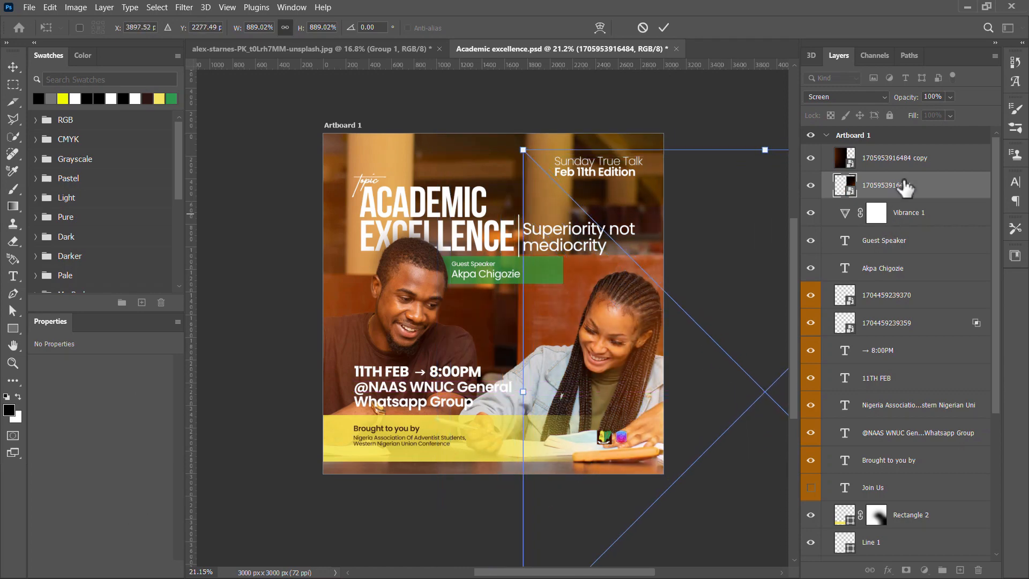
{"action": "key", "text": "Return"}
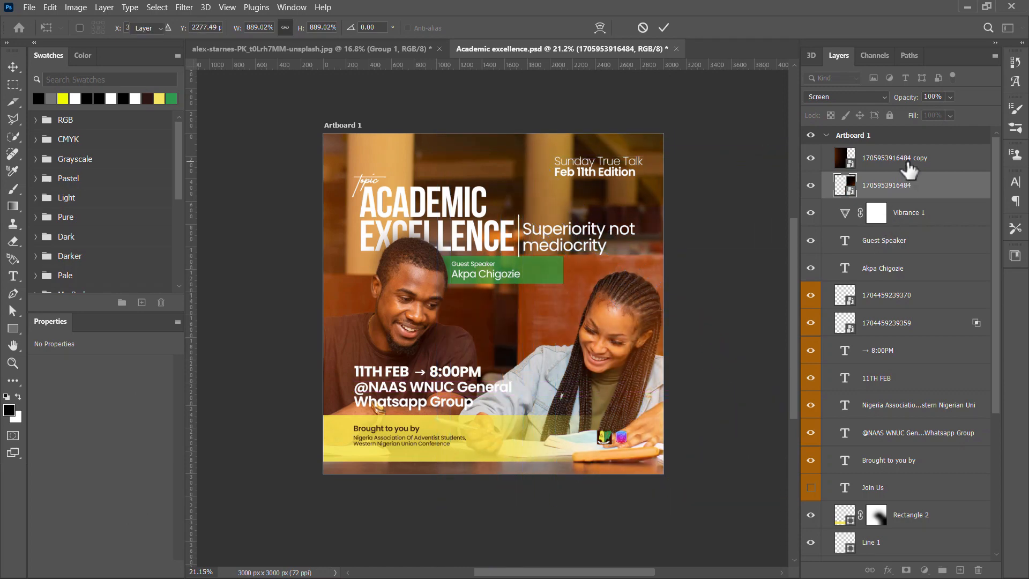
{"action": "left_click", "coordinate": [910, 171], "text": "shift"}
{"action": "key", "text": "ctrl"}
Group the two glow layers into Group 1, then toggle its visibility to compare, leaving it hidden.
{"action": "key", "text": "ctrl+g"}
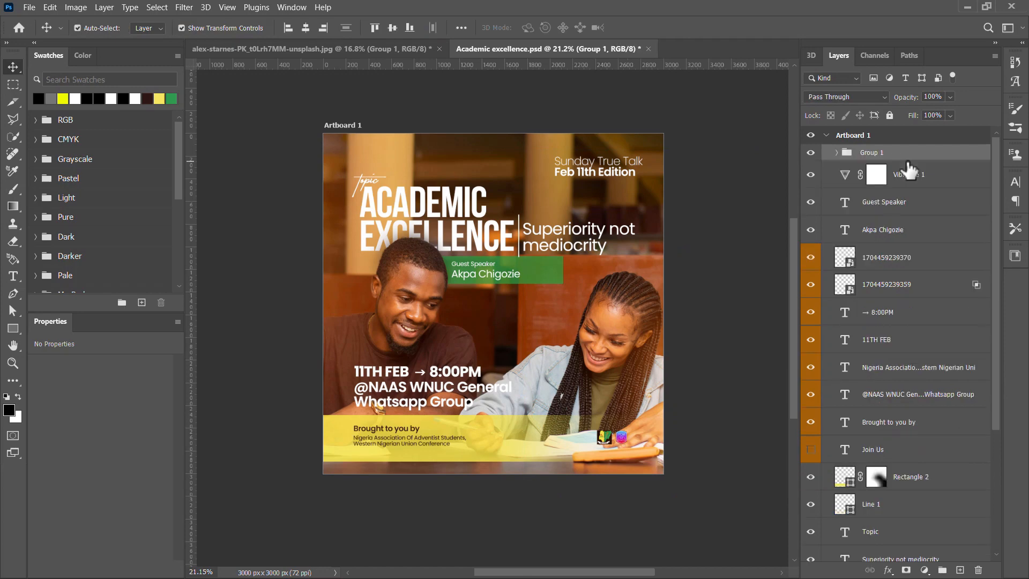
{"action": "left_click", "coordinate": [811, 153]}
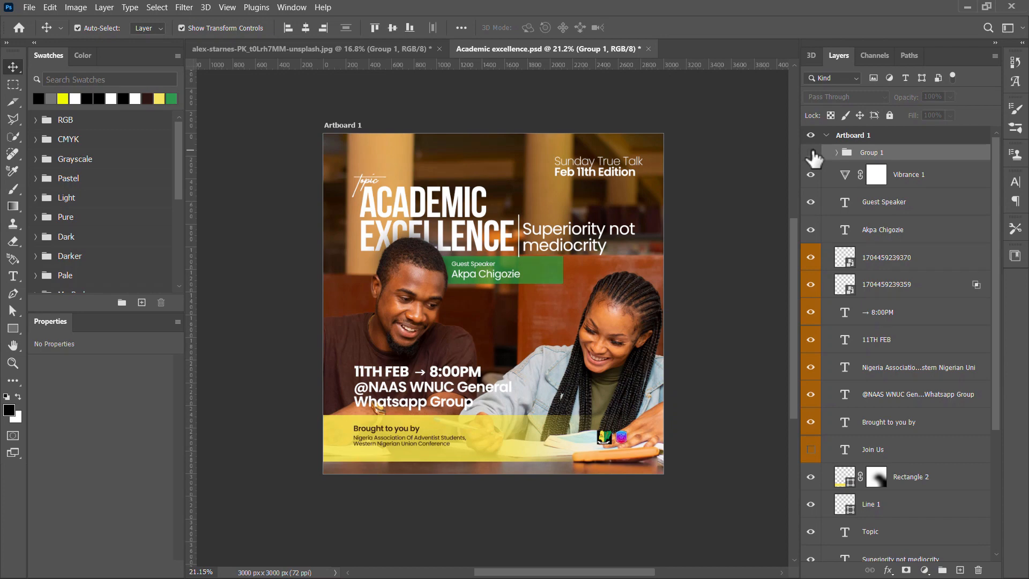
{"action": "left_click", "coordinate": [811, 153]}
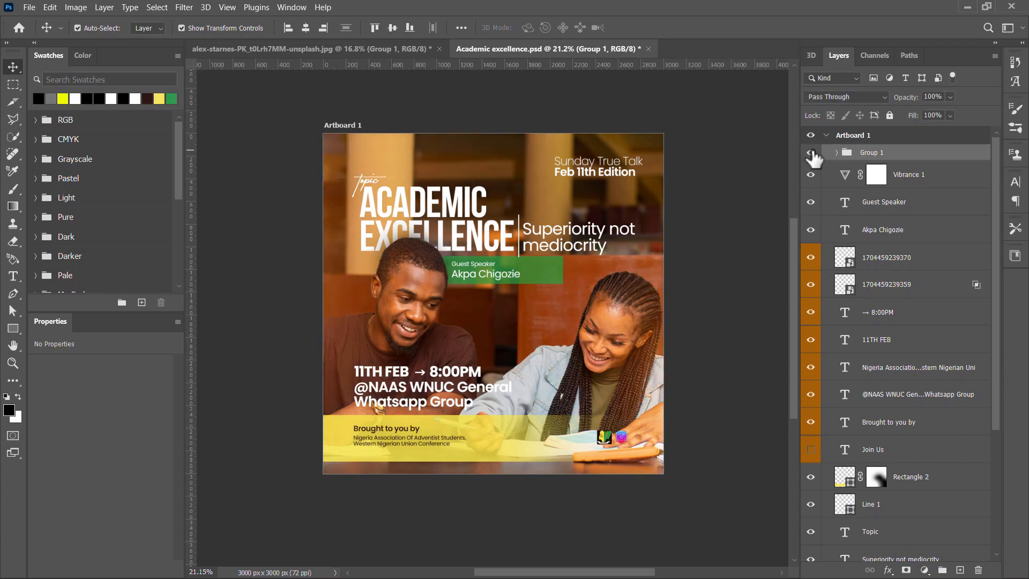
{"action": "left_click", "coordinate": [811, 153]}
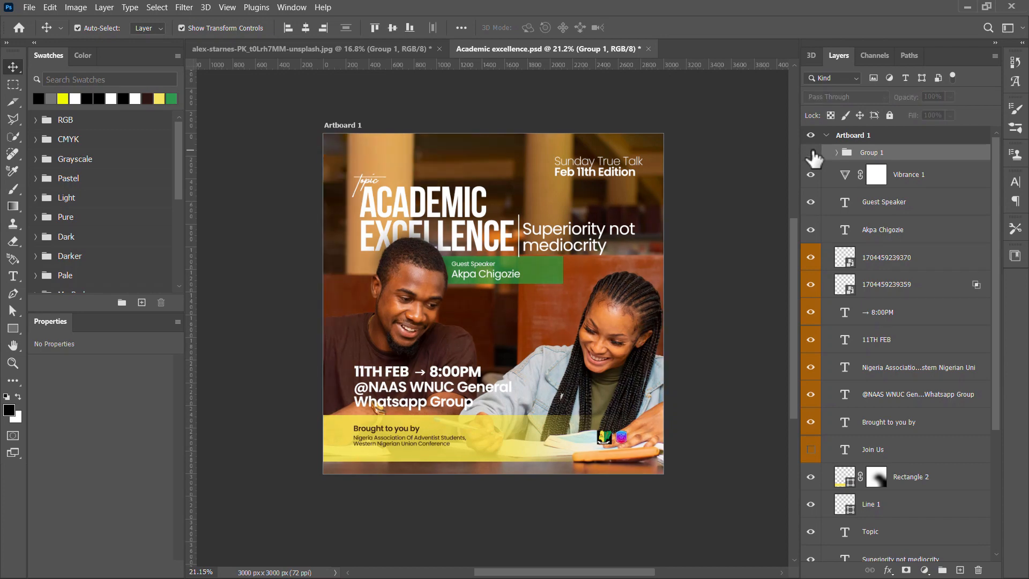
{"action": "left_click", "coordinate": [811, 153]}
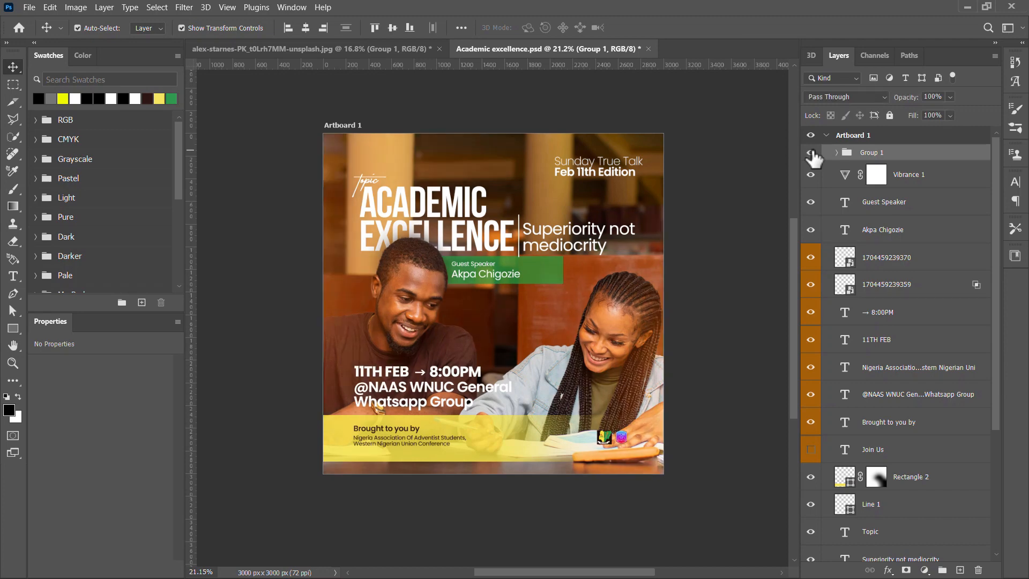
{"action": "left_click", "coordinate": [811, 153]}
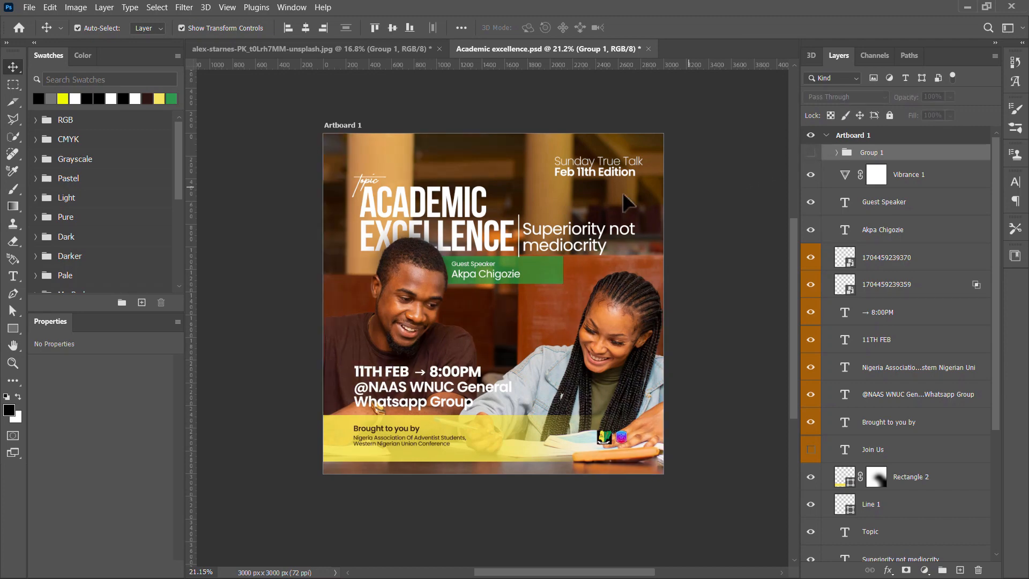